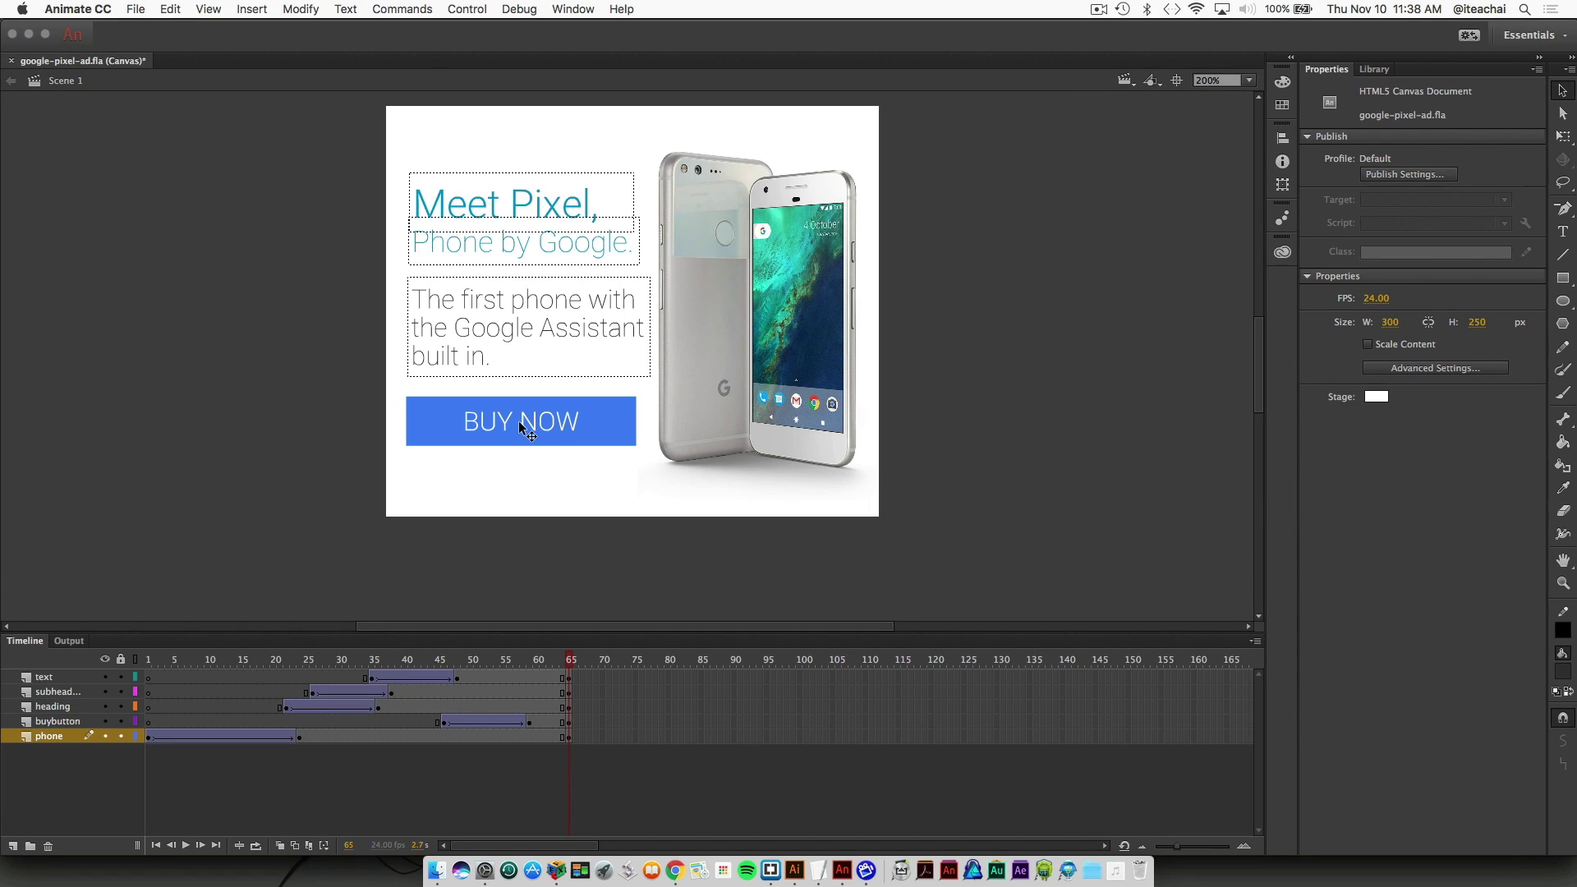
- Select the BUY NOW button instance (buynow) on the banner stage
{"action": "left_click", "coordinate": [563, 429]}
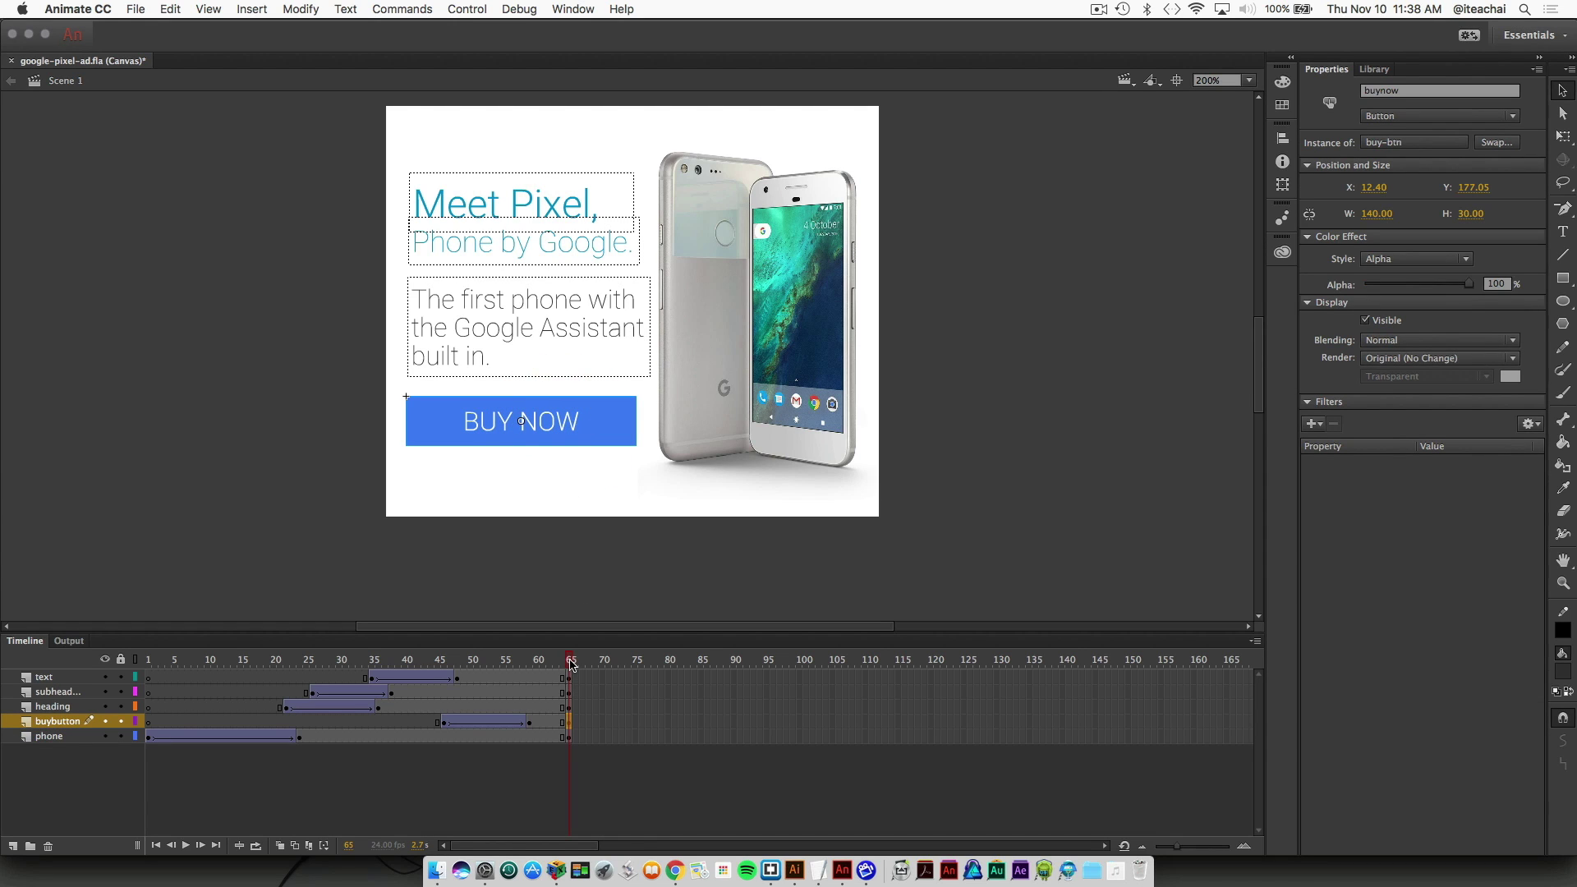
- In buy-btn, copy the Up frame and paste-overwrite it onto the Hit frame, then return to Scene 1
{"action": "double_click", "coordinate": [574, 428]}
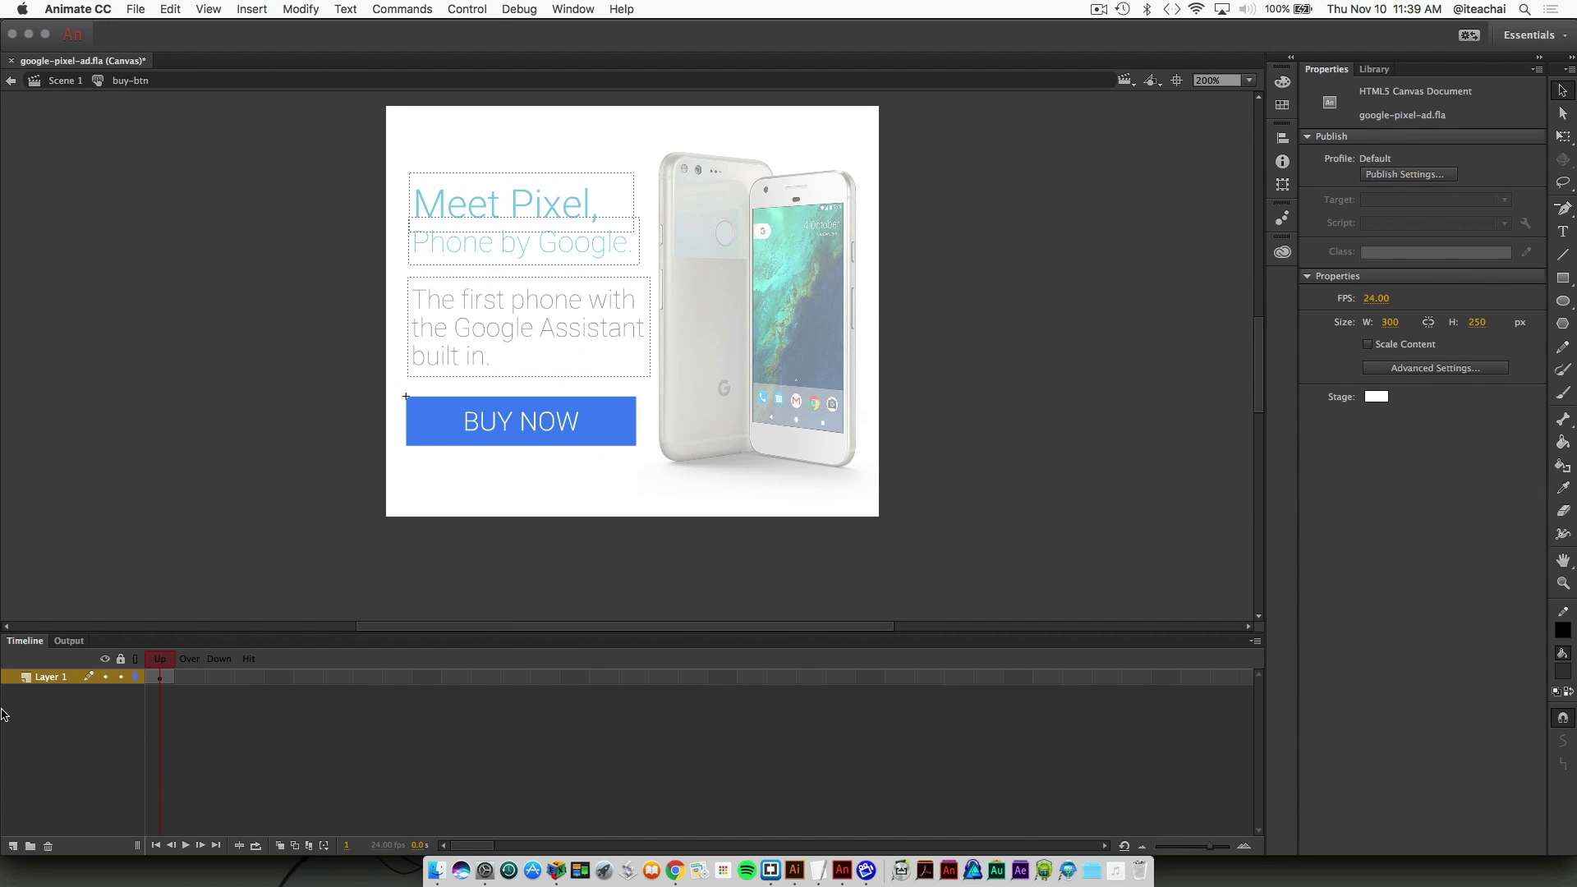
{"action": "key", "text": "ctrl"}
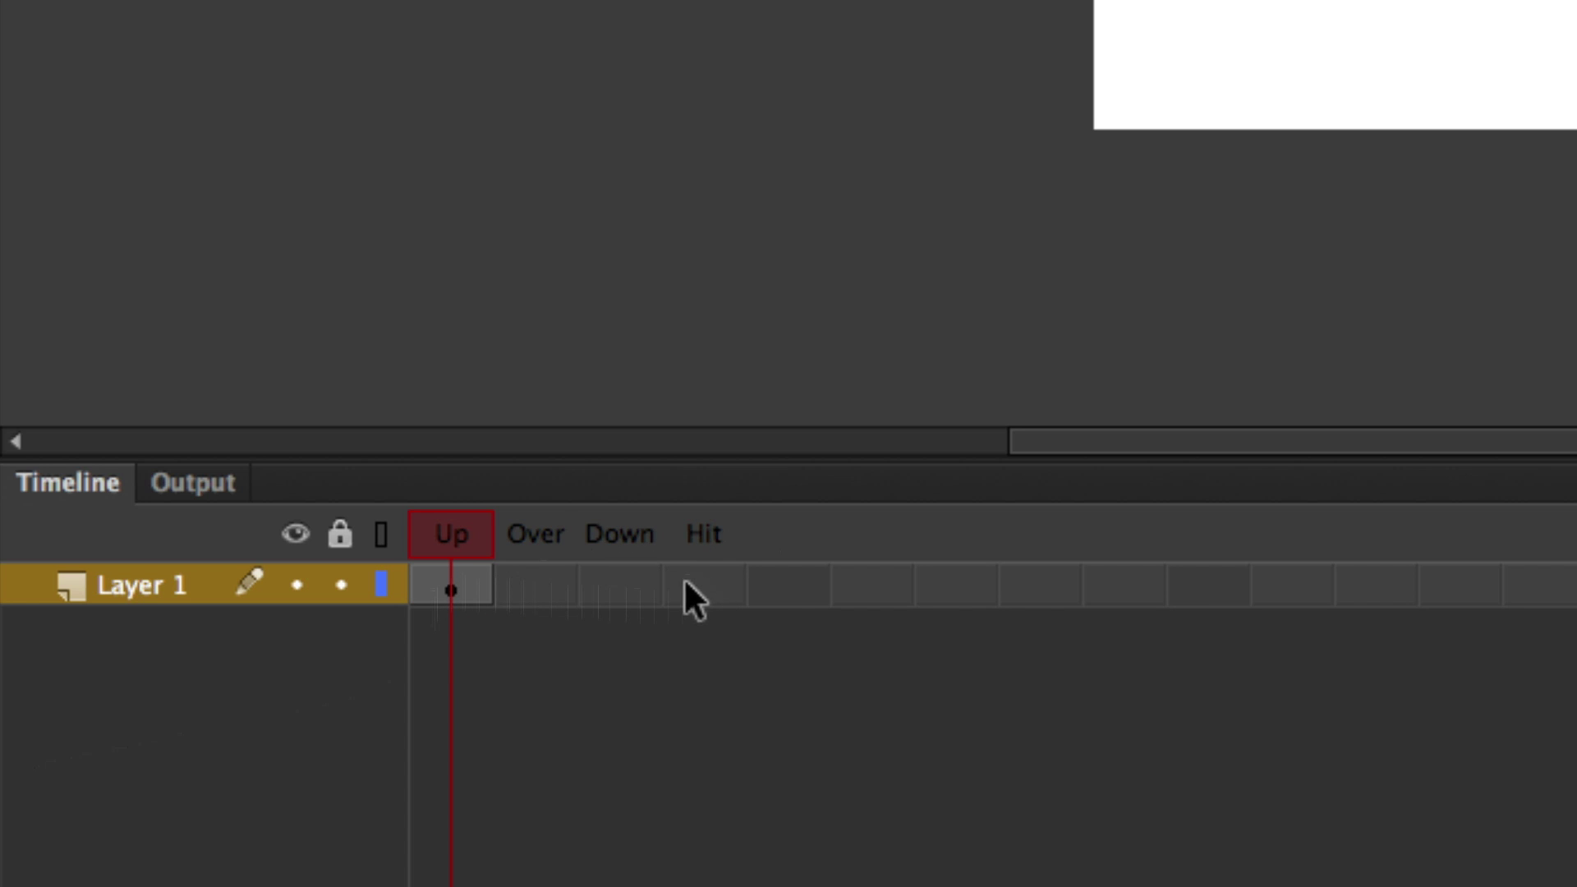
{"action": "left_click", "coordinate": [460, 586]}
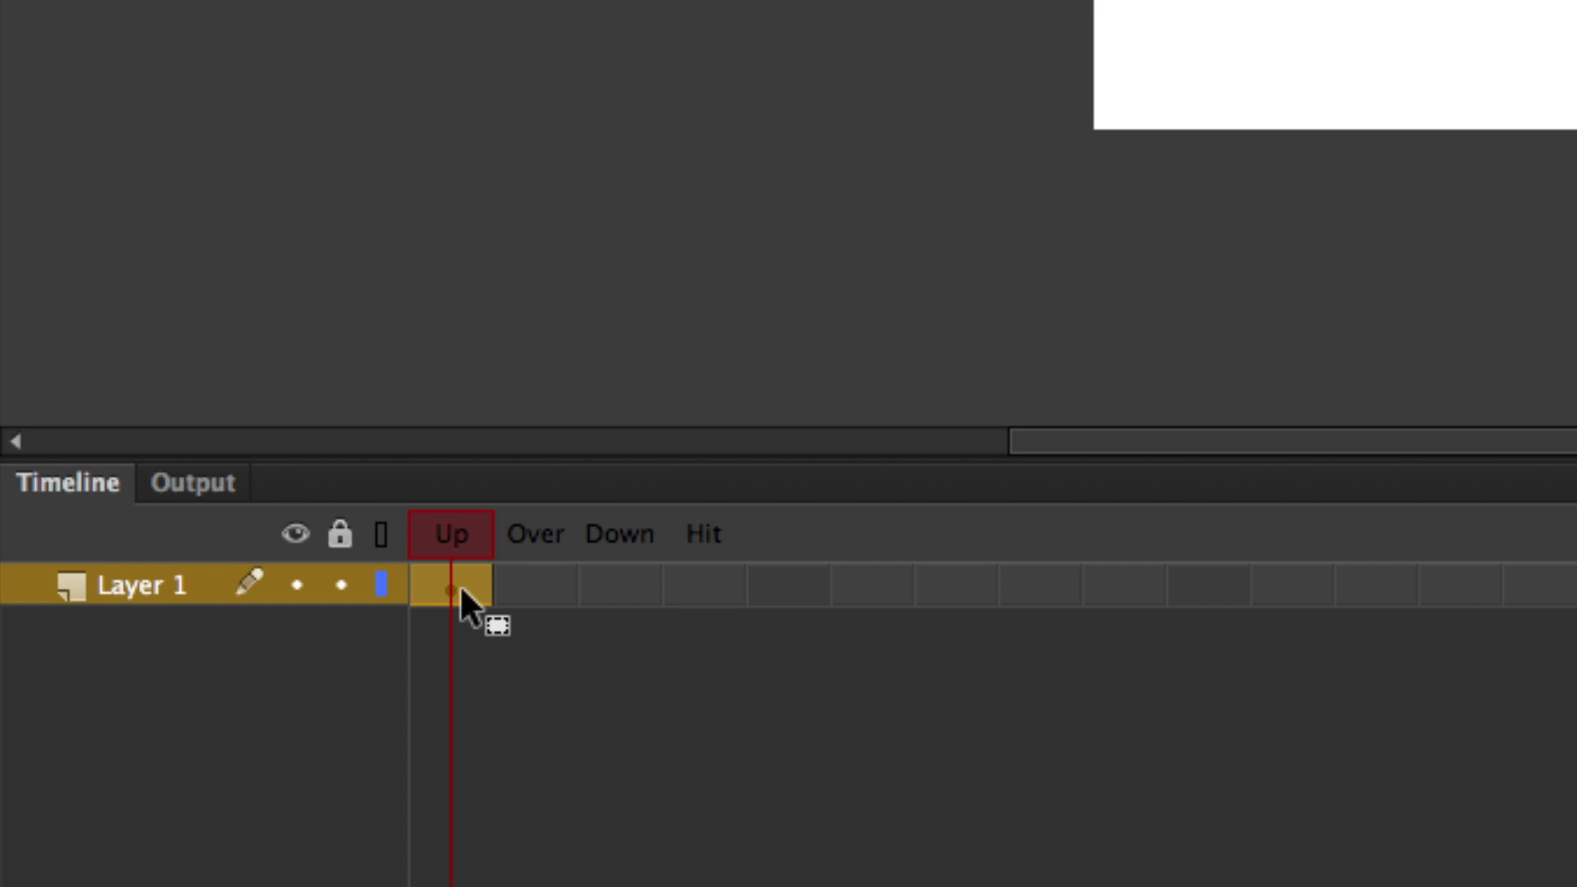
{"action": "right_click", "coordinate": [459, 584]}
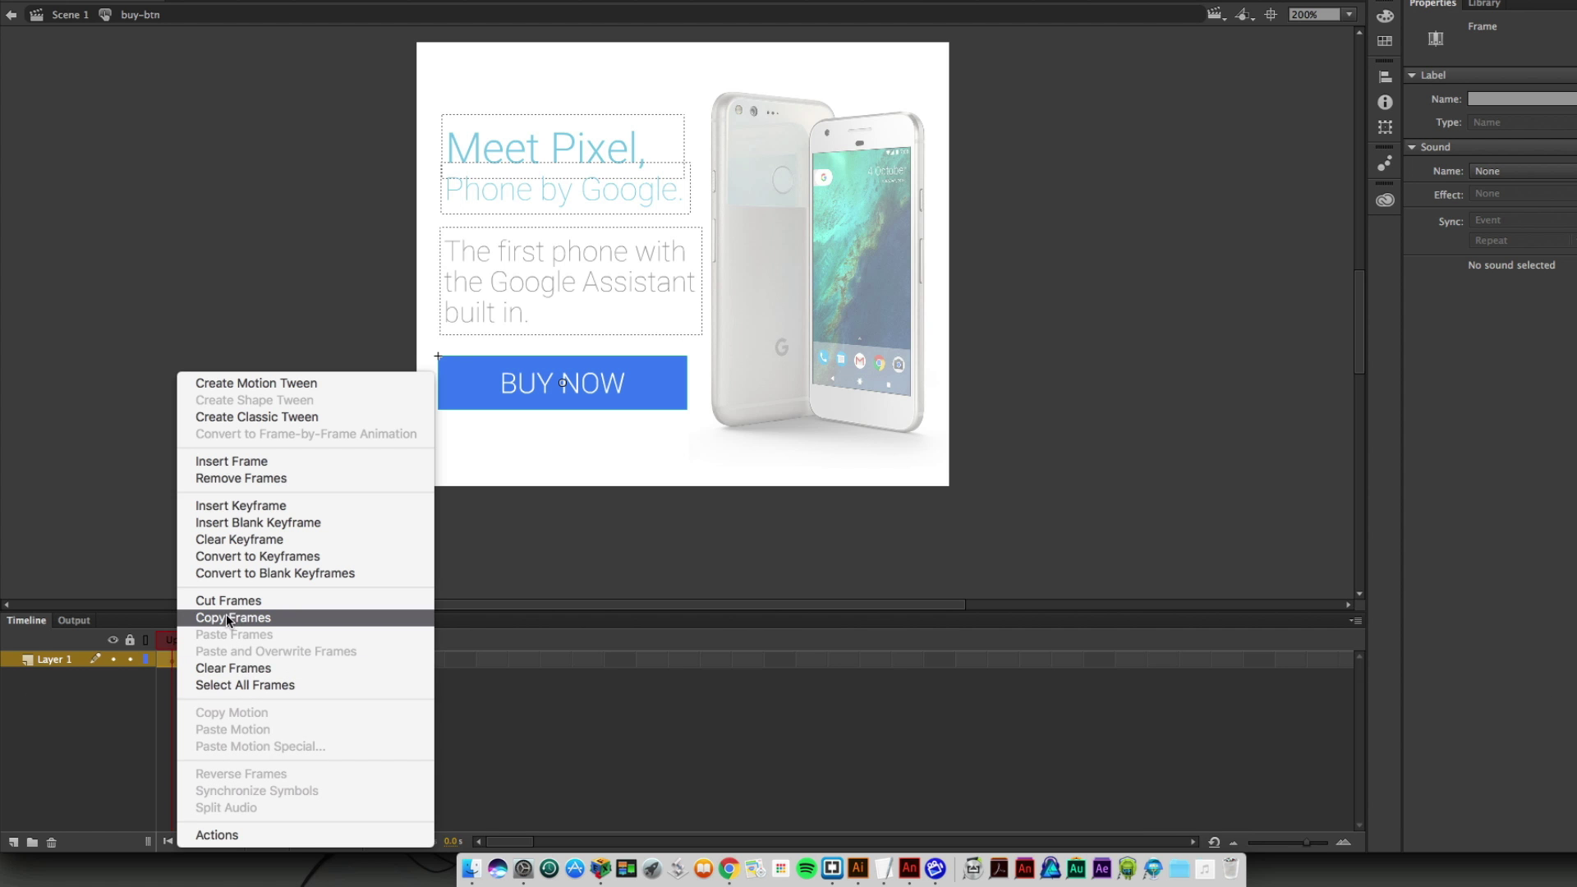
{"action": "left_click", "coordinate": [227, 617]}
{"action": "left_click", "coordinate": [268, 659]}
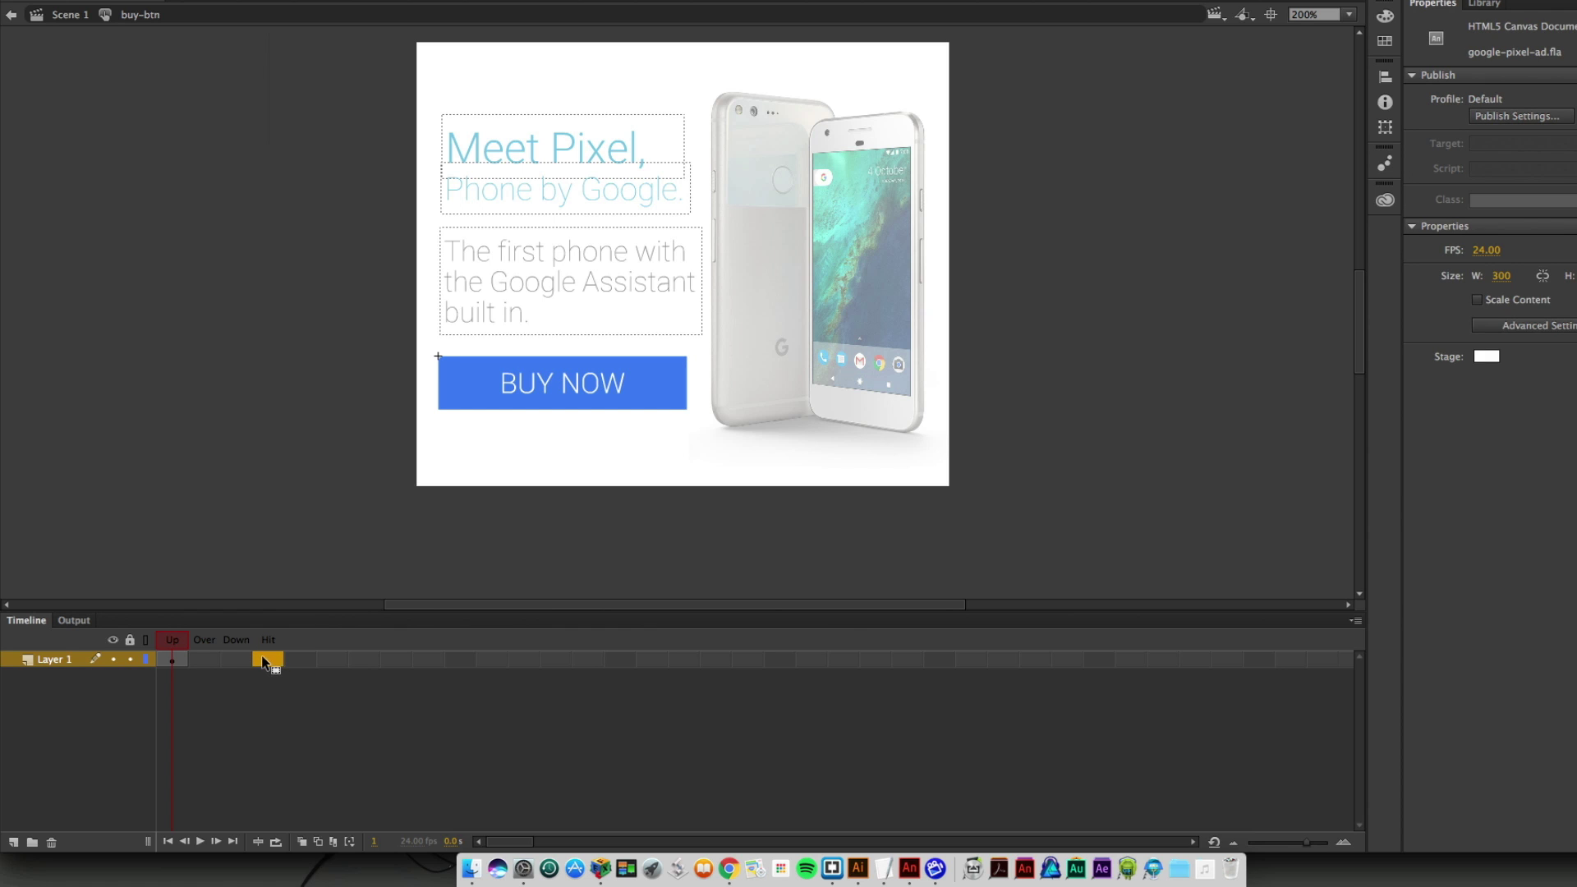
{"action": "right_click", "coordinate": [262, 663]}
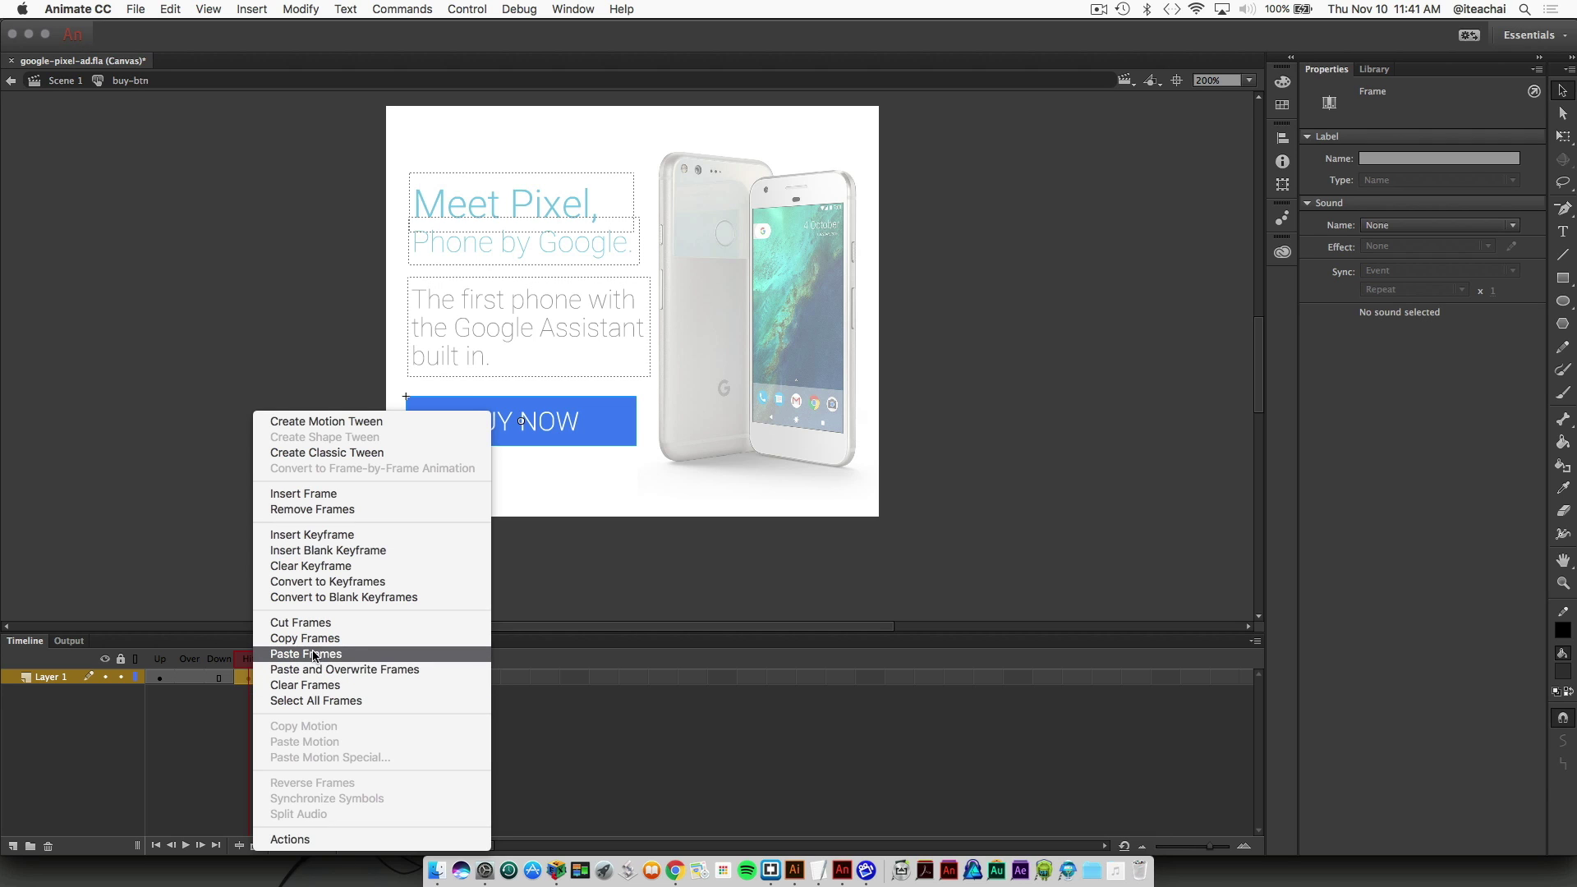
{"action": "left_click", "coordinate": [561, 672]}
{"action": "mouse_move", "coordinate": [249, 660]}
{"action": "left_mouse_down"}
{"action": "mouse_move", "coordinate": [160, 662]}
{"action": "mouse_move", "coordinate": [249, 662]}
{"action": "left_mouse_up"}
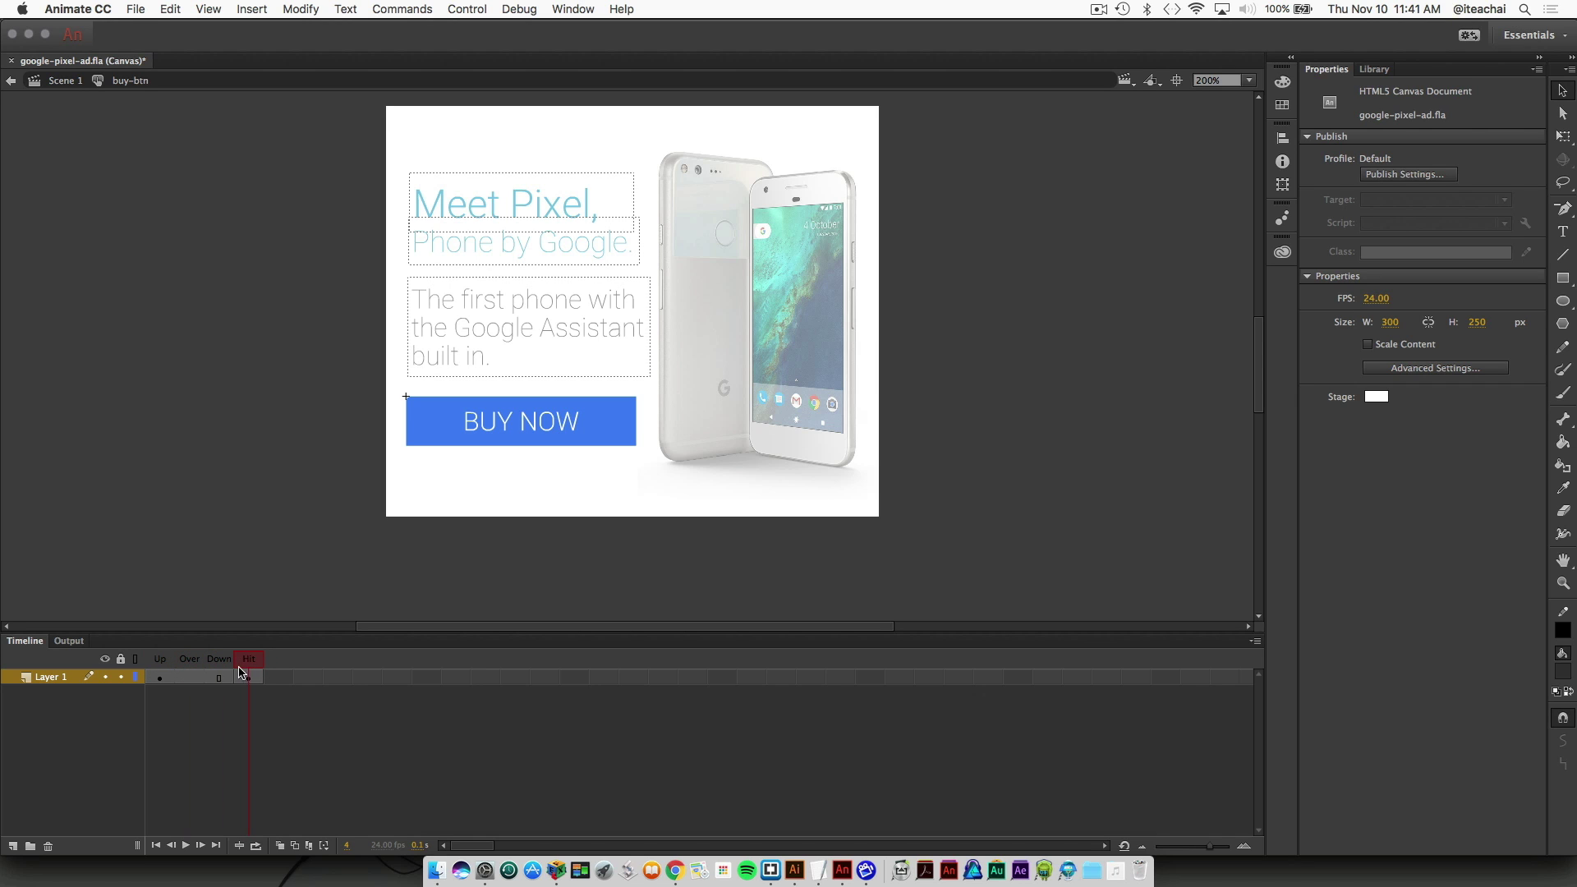
{"action": "double_click", "coordinate": [319, 383]}
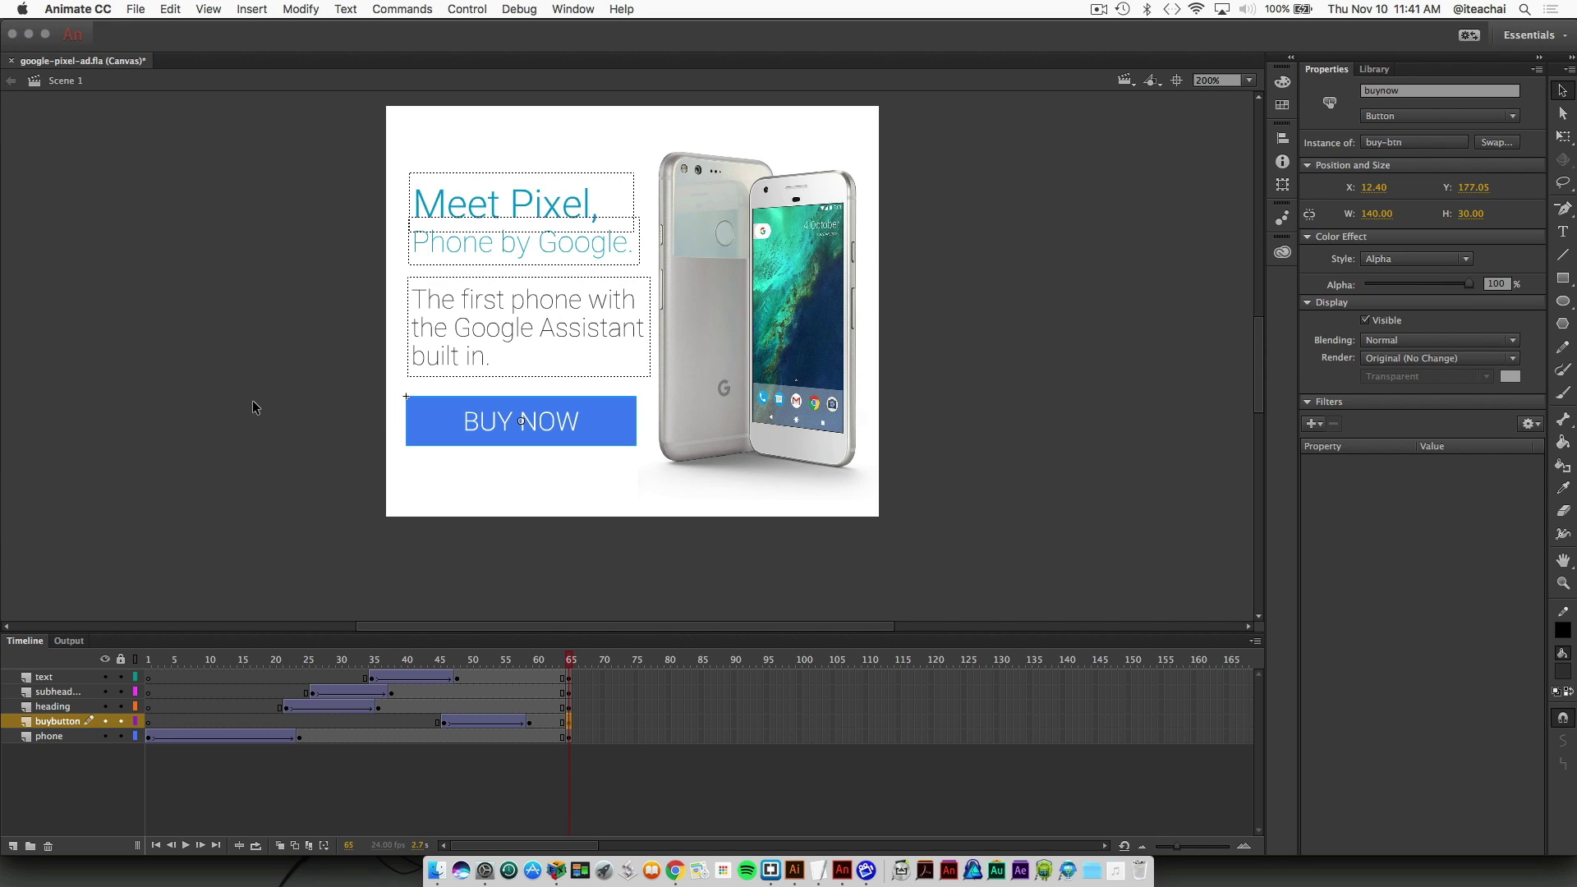
- Add a new layer at the top of the stack and name it actions
{"action": "left_click", "coordinate": [13, 847]}
{"action": "left_click_drag", "start_coordinate": [39, 727], "coordinate": [16, 674]}
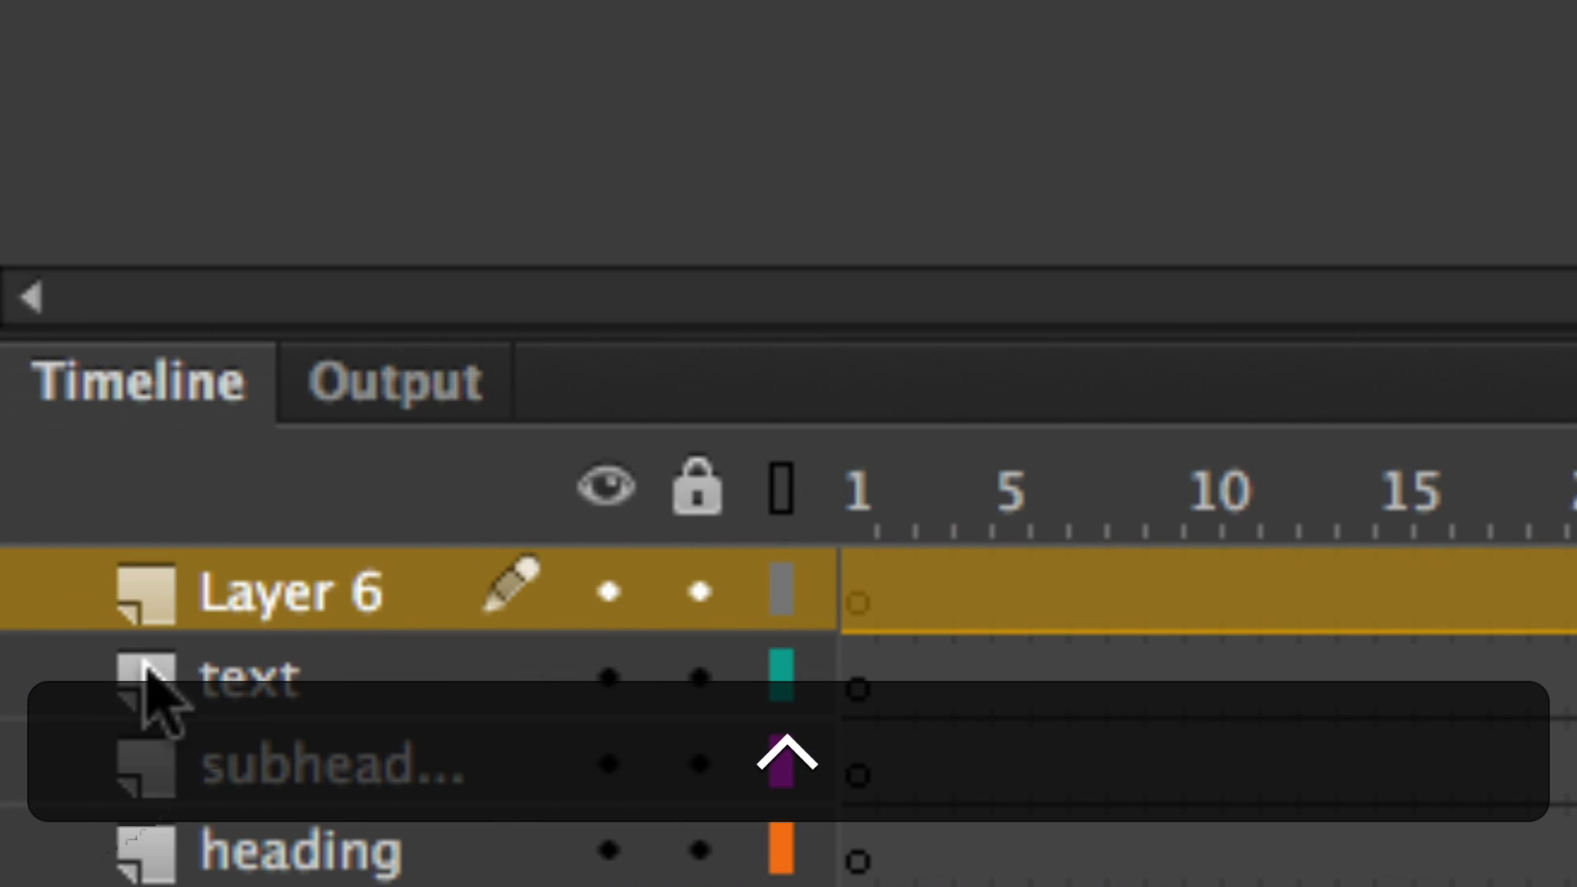
{"action": "double_click", "coordinate": [263, 591]}
{"action": "type", "text": "ad"}
{"action": "type", "text": "tions"}
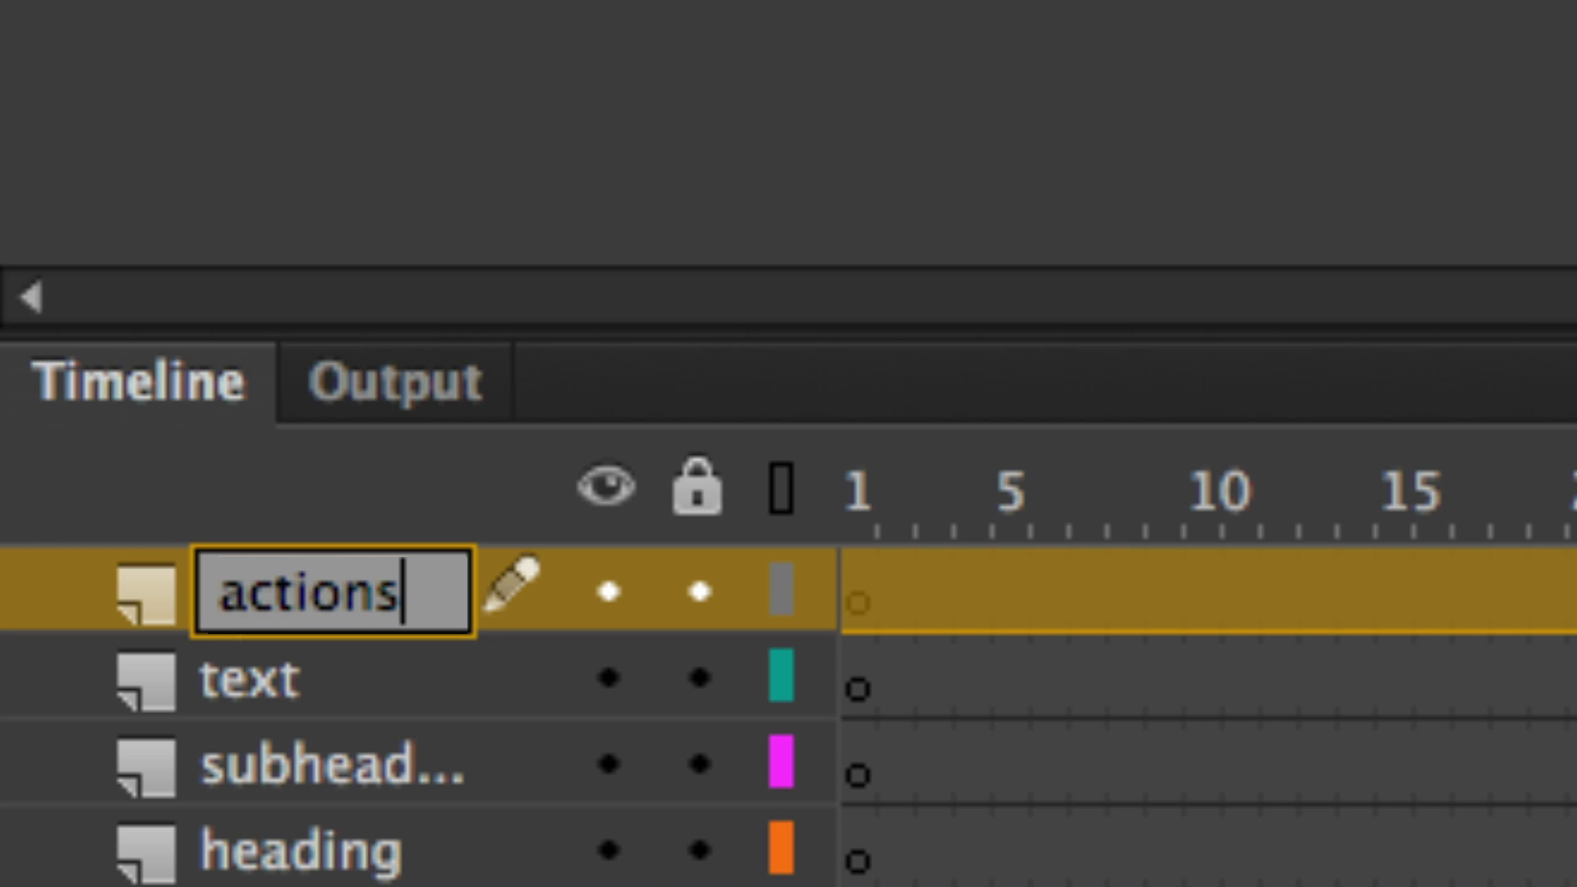
{"action": "key", "text": "Return"}
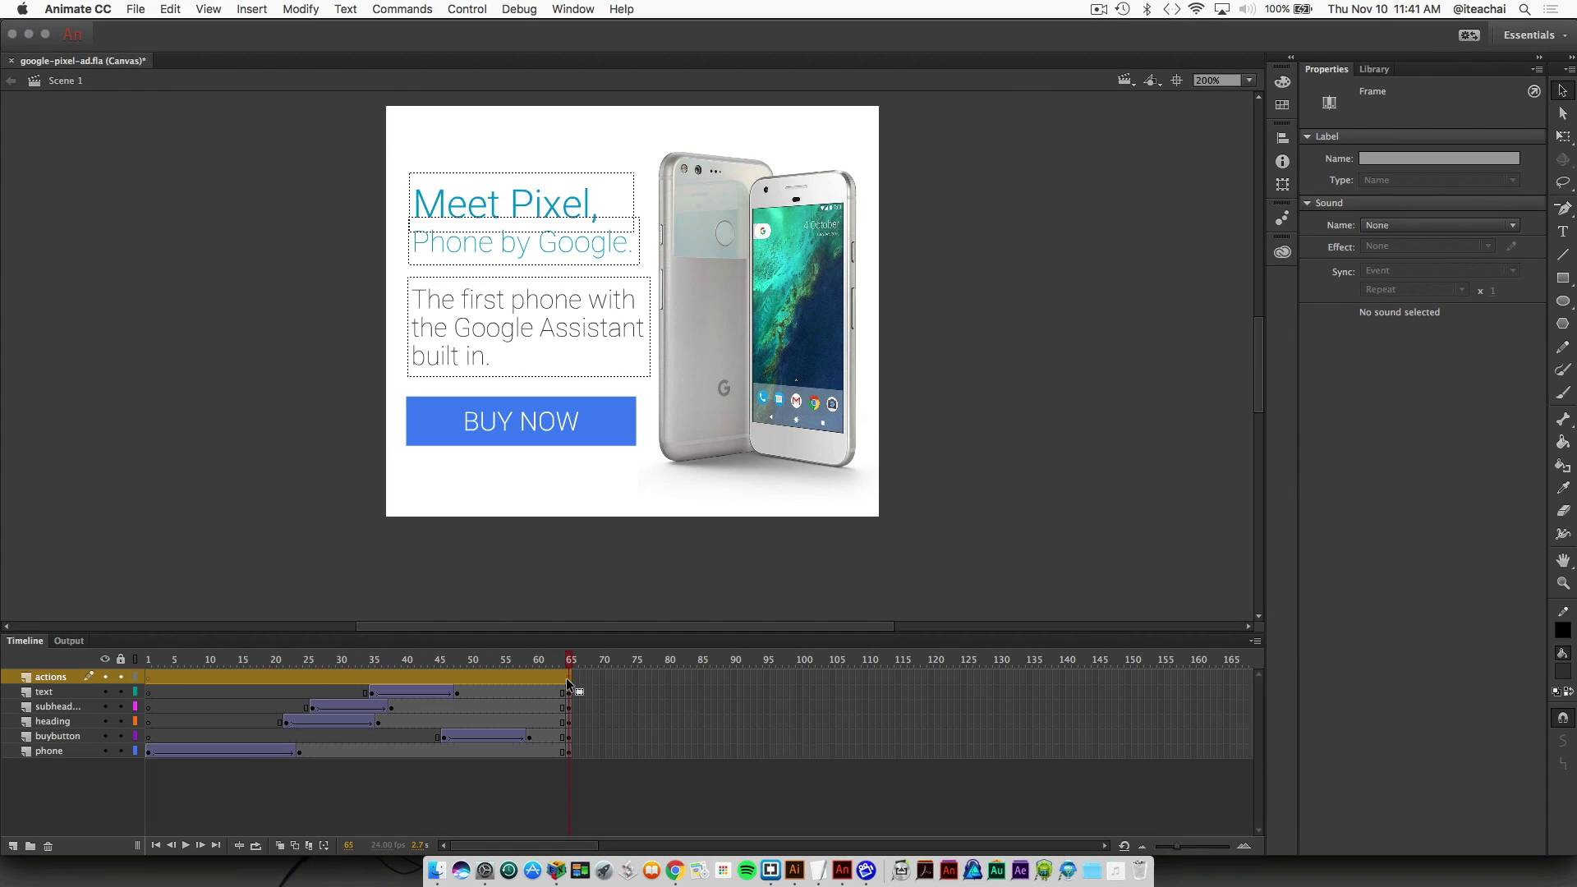
- Select frame 65 on the actions layer and the buynow button instance
{"action": "left_click", "coordinate": [567, 678]}
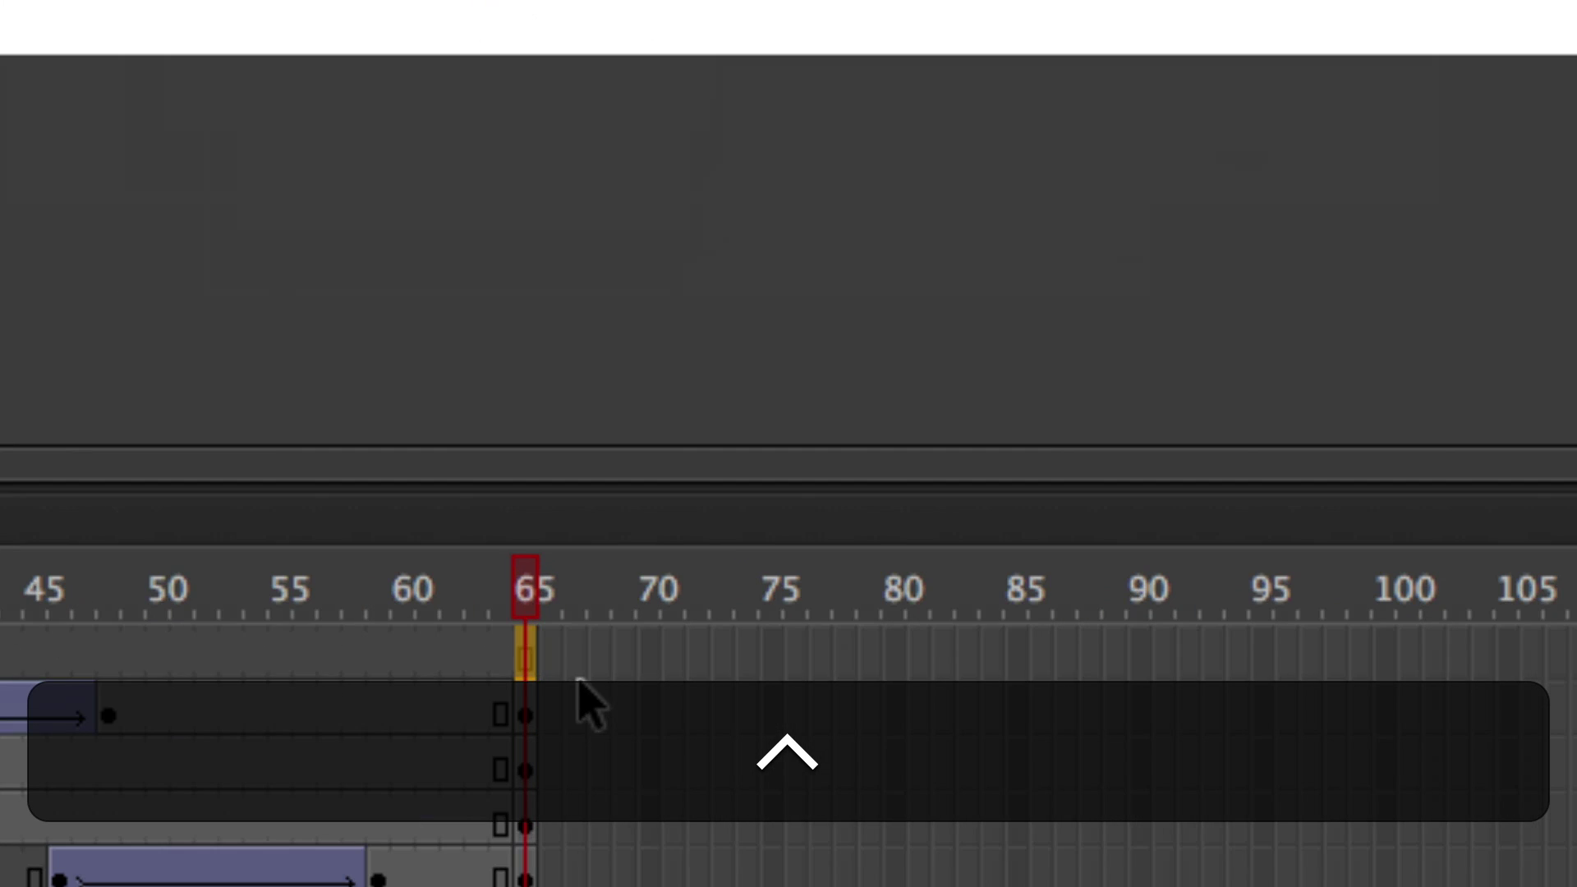
{"action": "left_click_drag", "start_coordinate": [517, 646], "coordinate": [524, 645]}
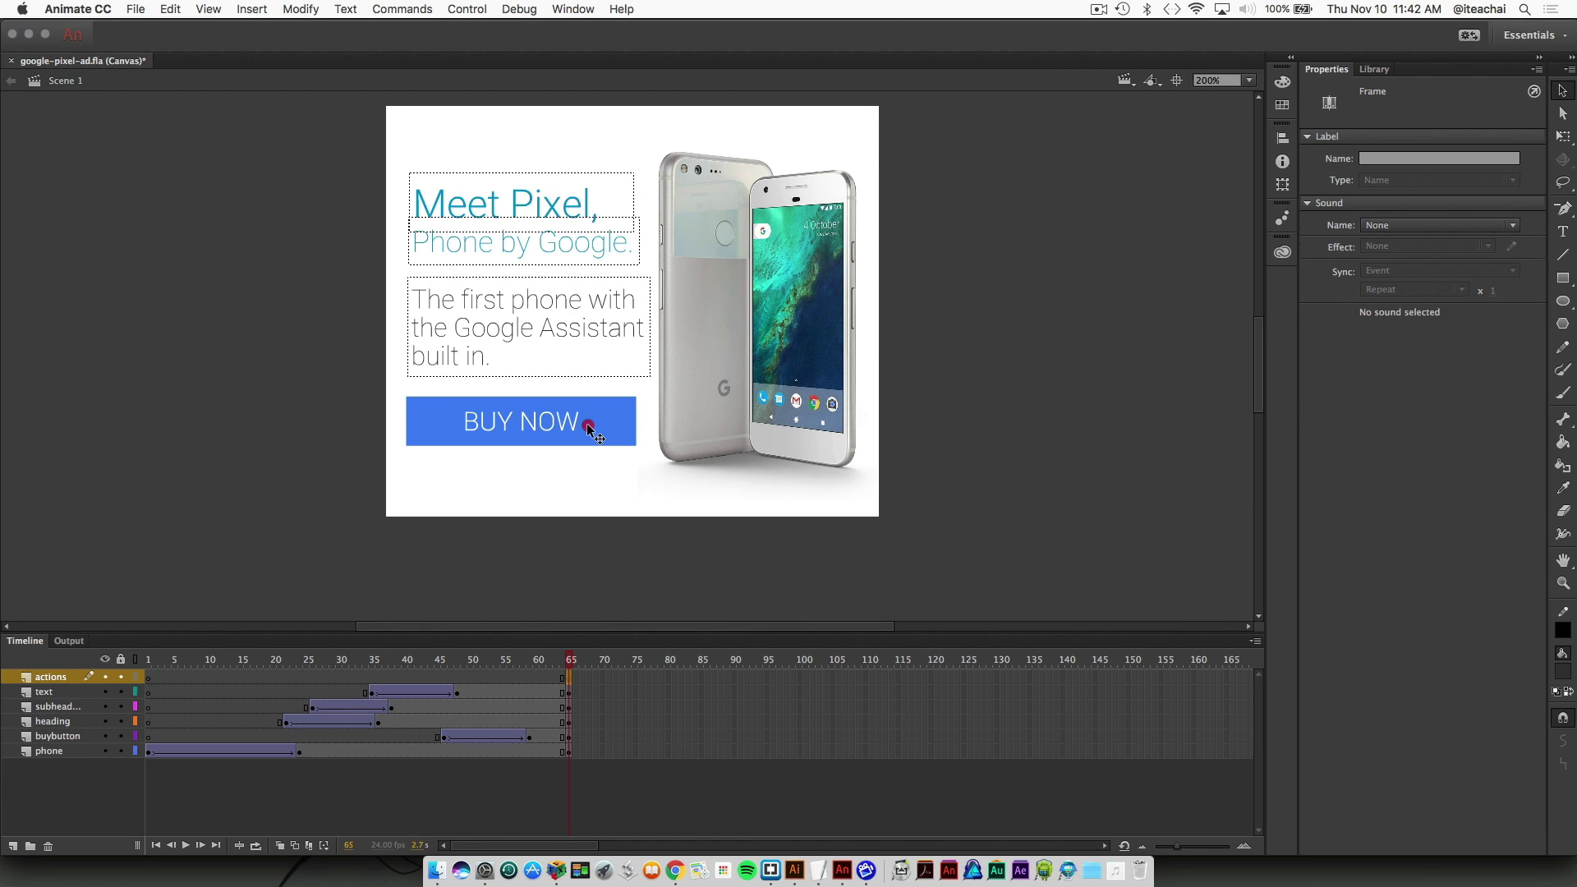
{"action": "left_click", "coordinate": [589, 429]}
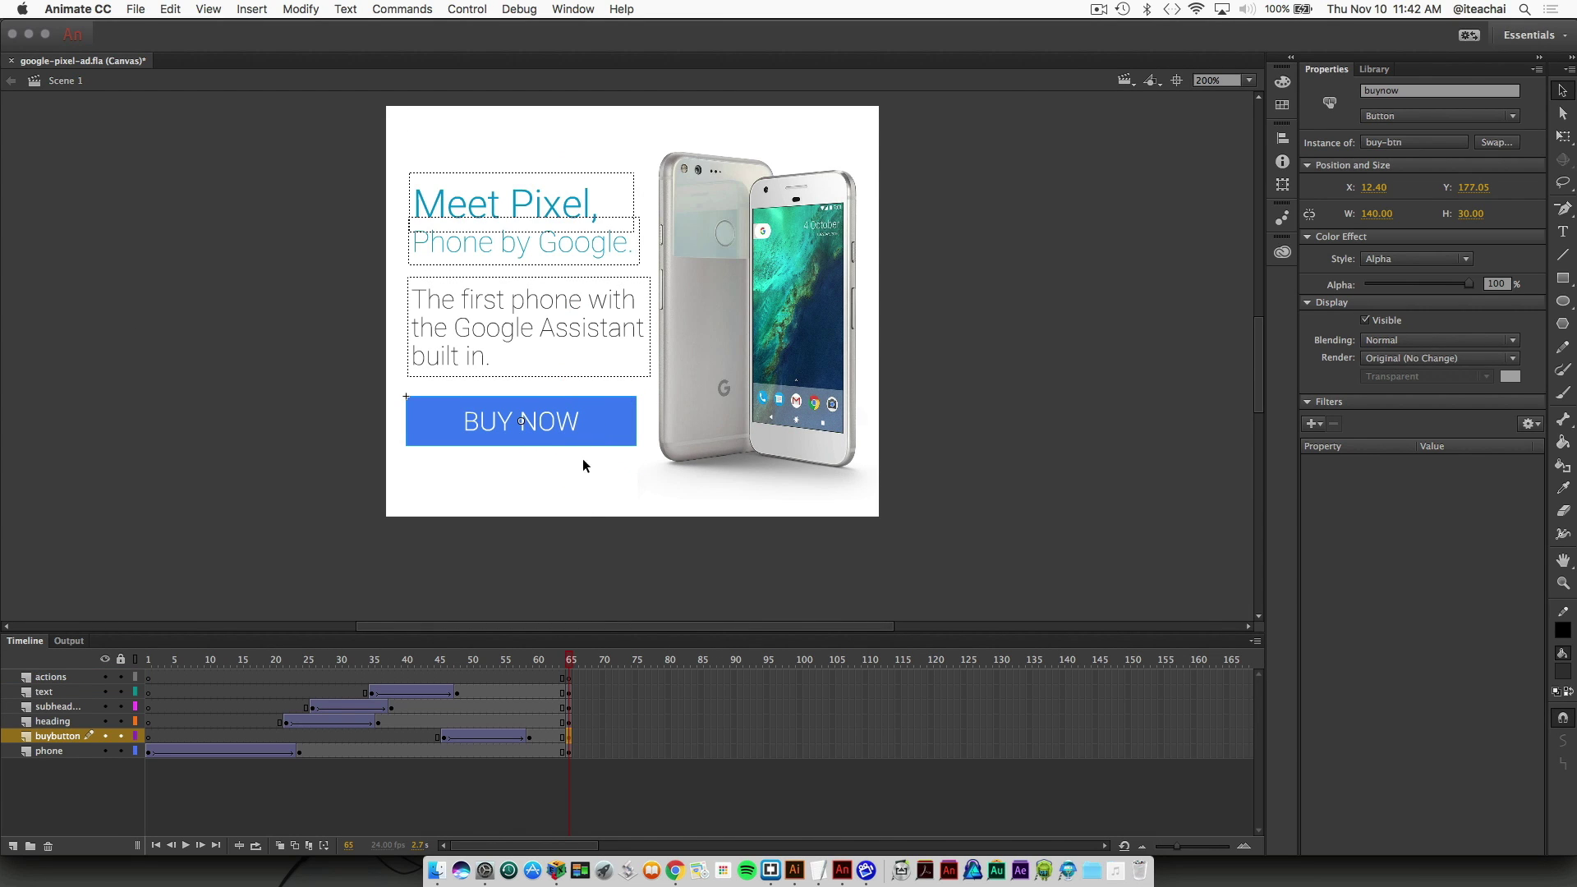
{"action": "left_click", "coordinate": [572, 9]}
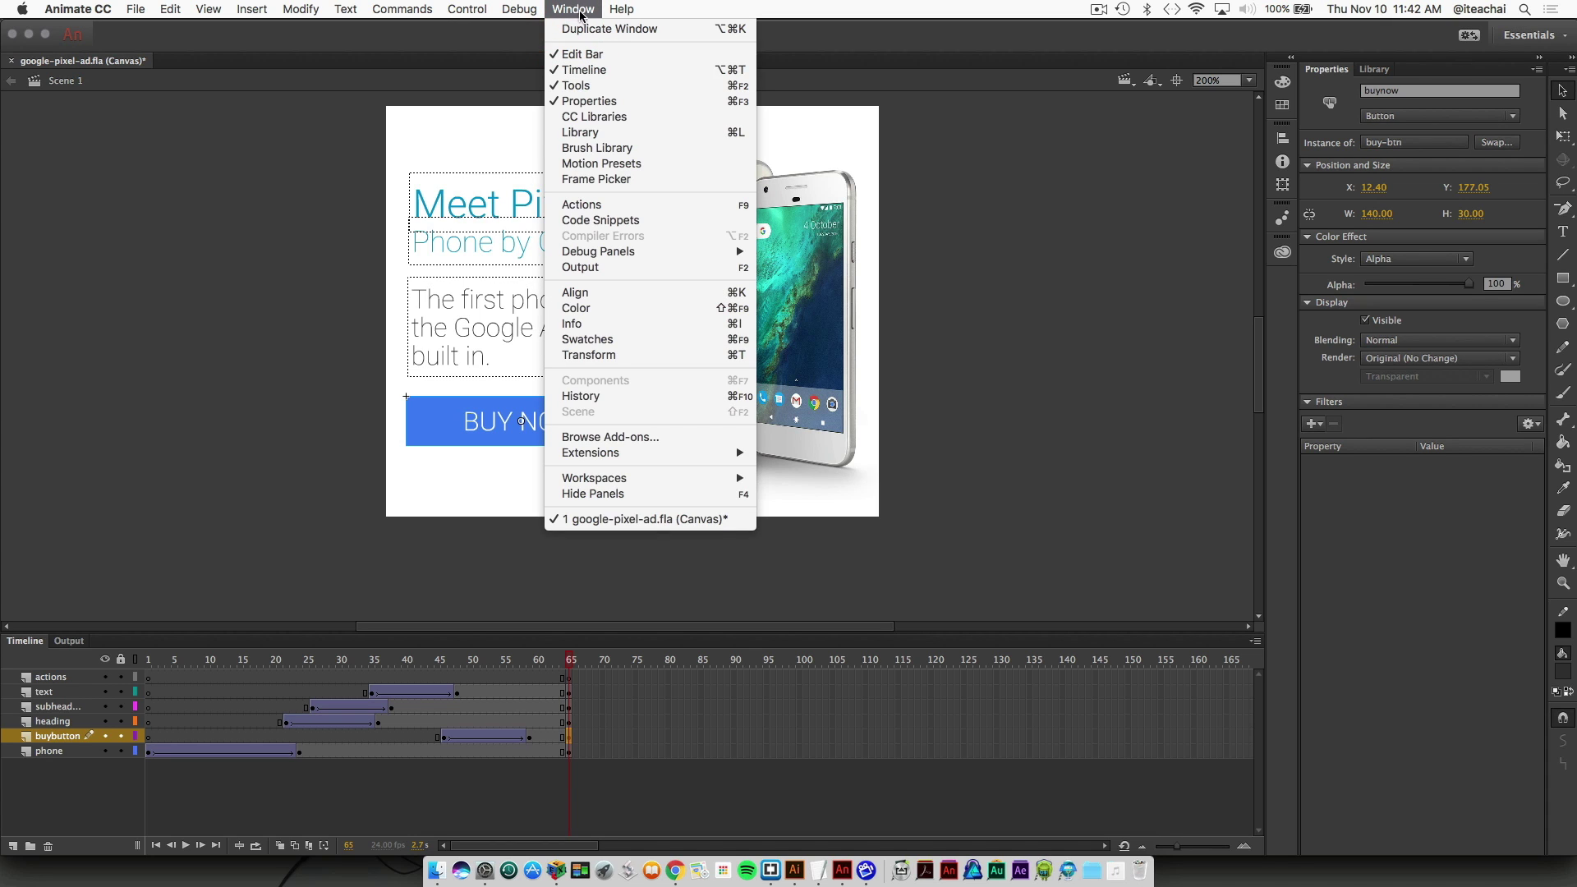
- Open the Actions and Code Snippets panels and float them over the stage
{"action": "left_click", "coordinate": [609, 212]}
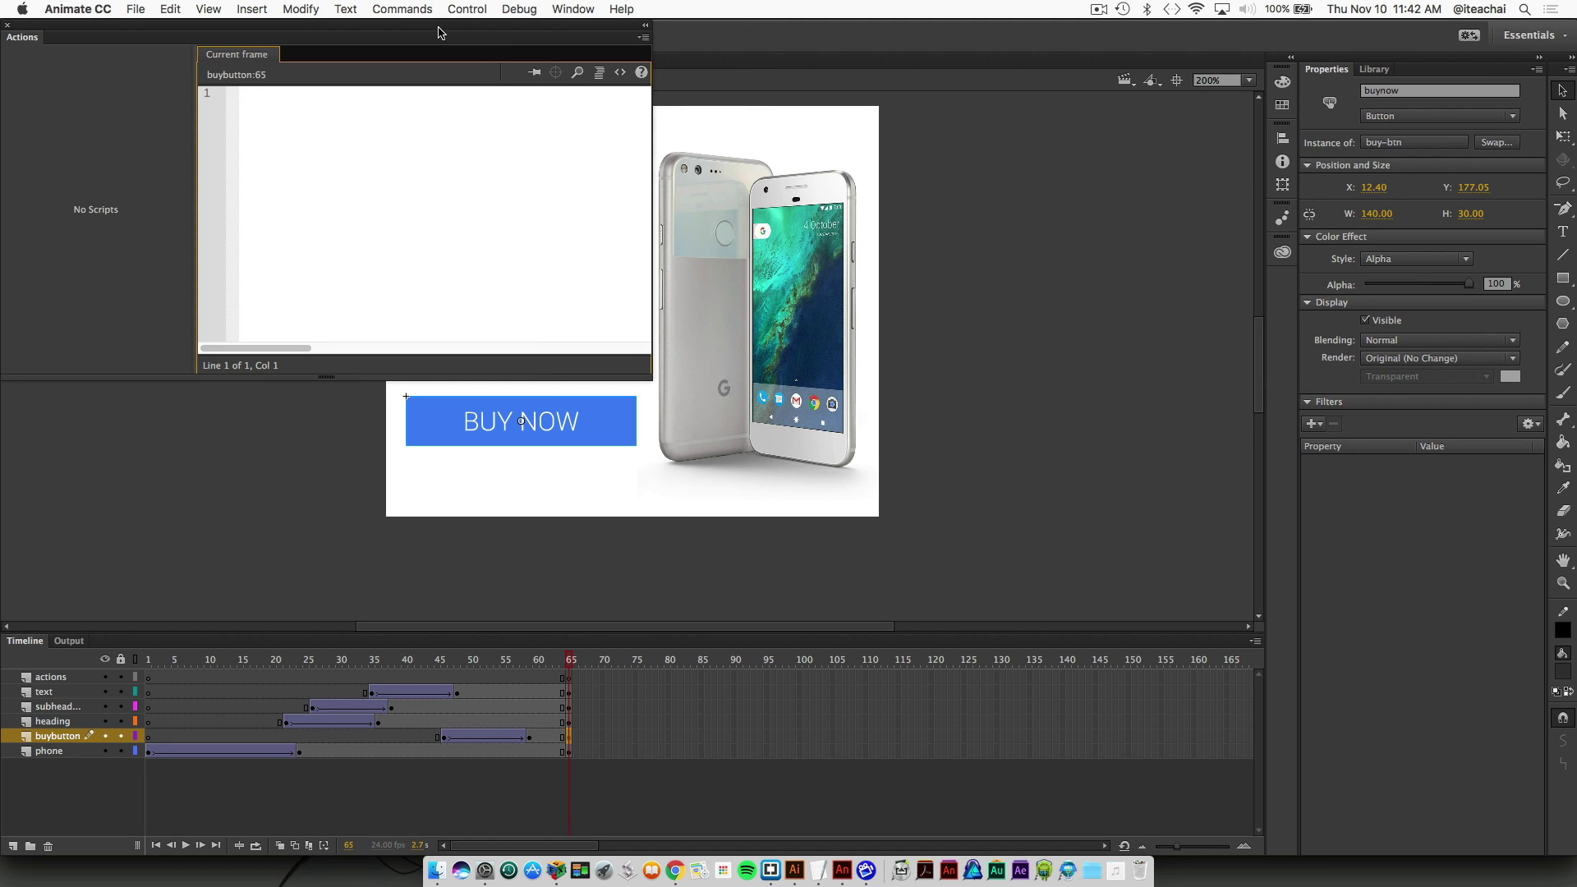
{"action": "left_click_drag", "start_coordinate": [441, 31], "coordinate": [652, 124]}
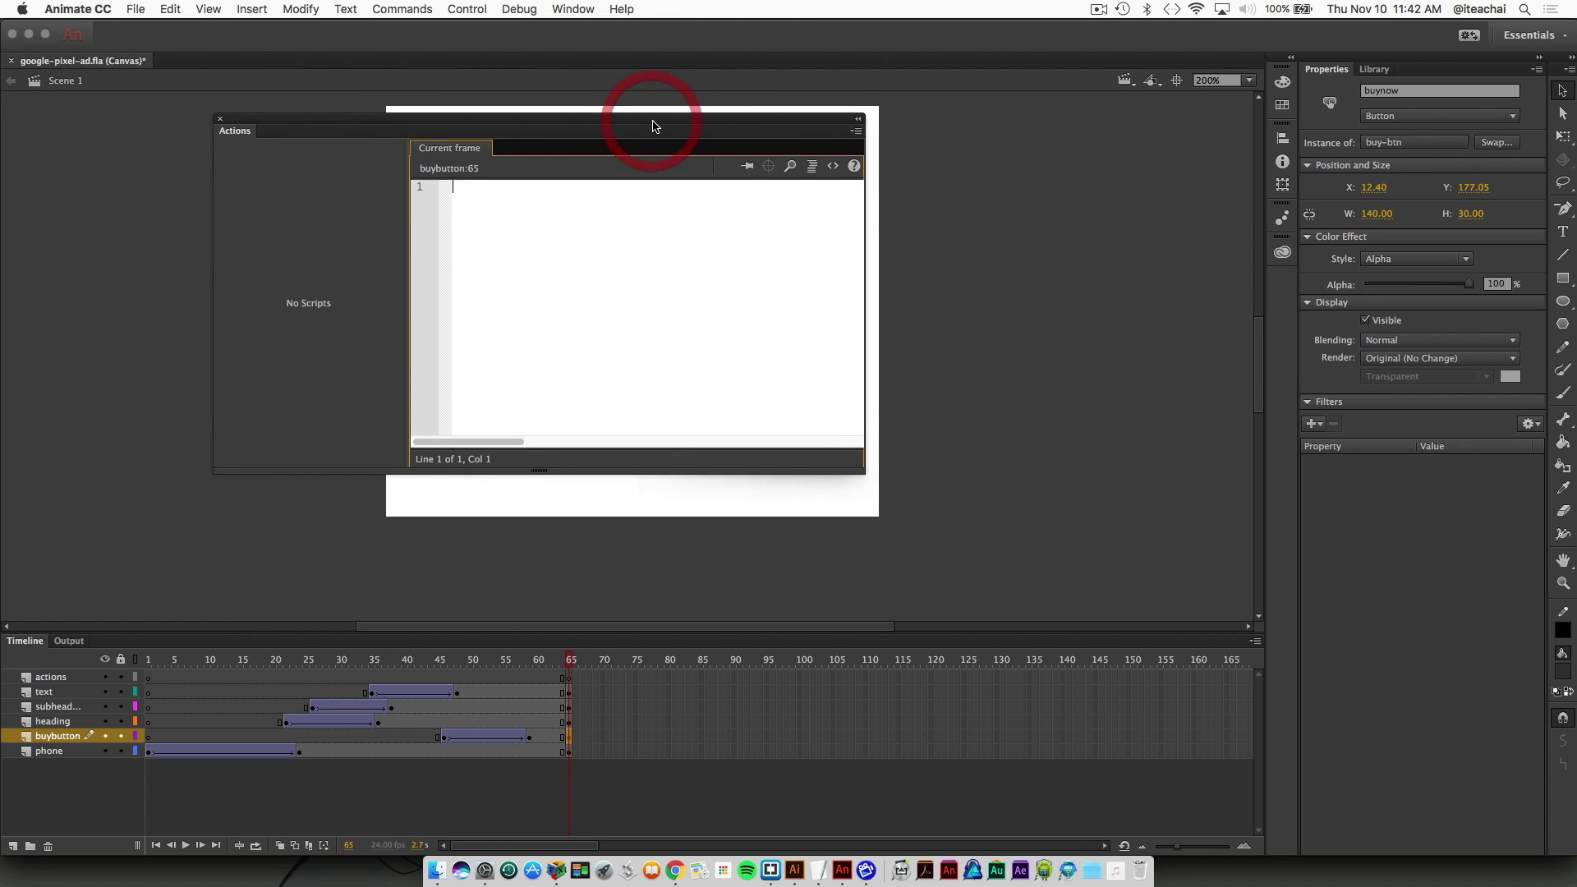
{"action": "key", "text": "ctrl"}
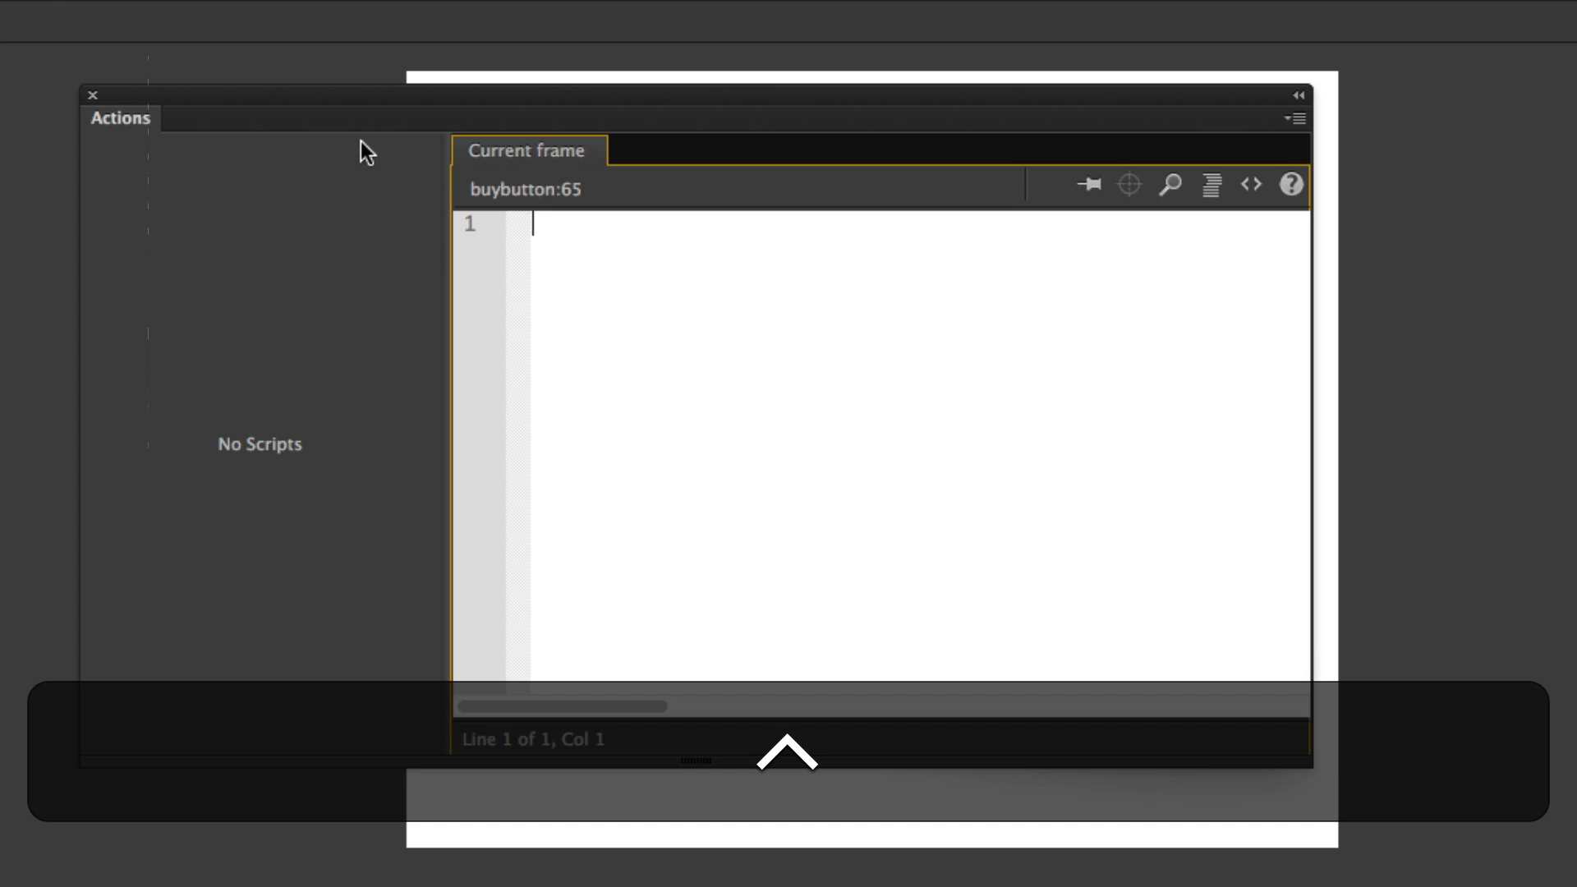
{"action": "left_click", "coordinate": [1248, 186]}
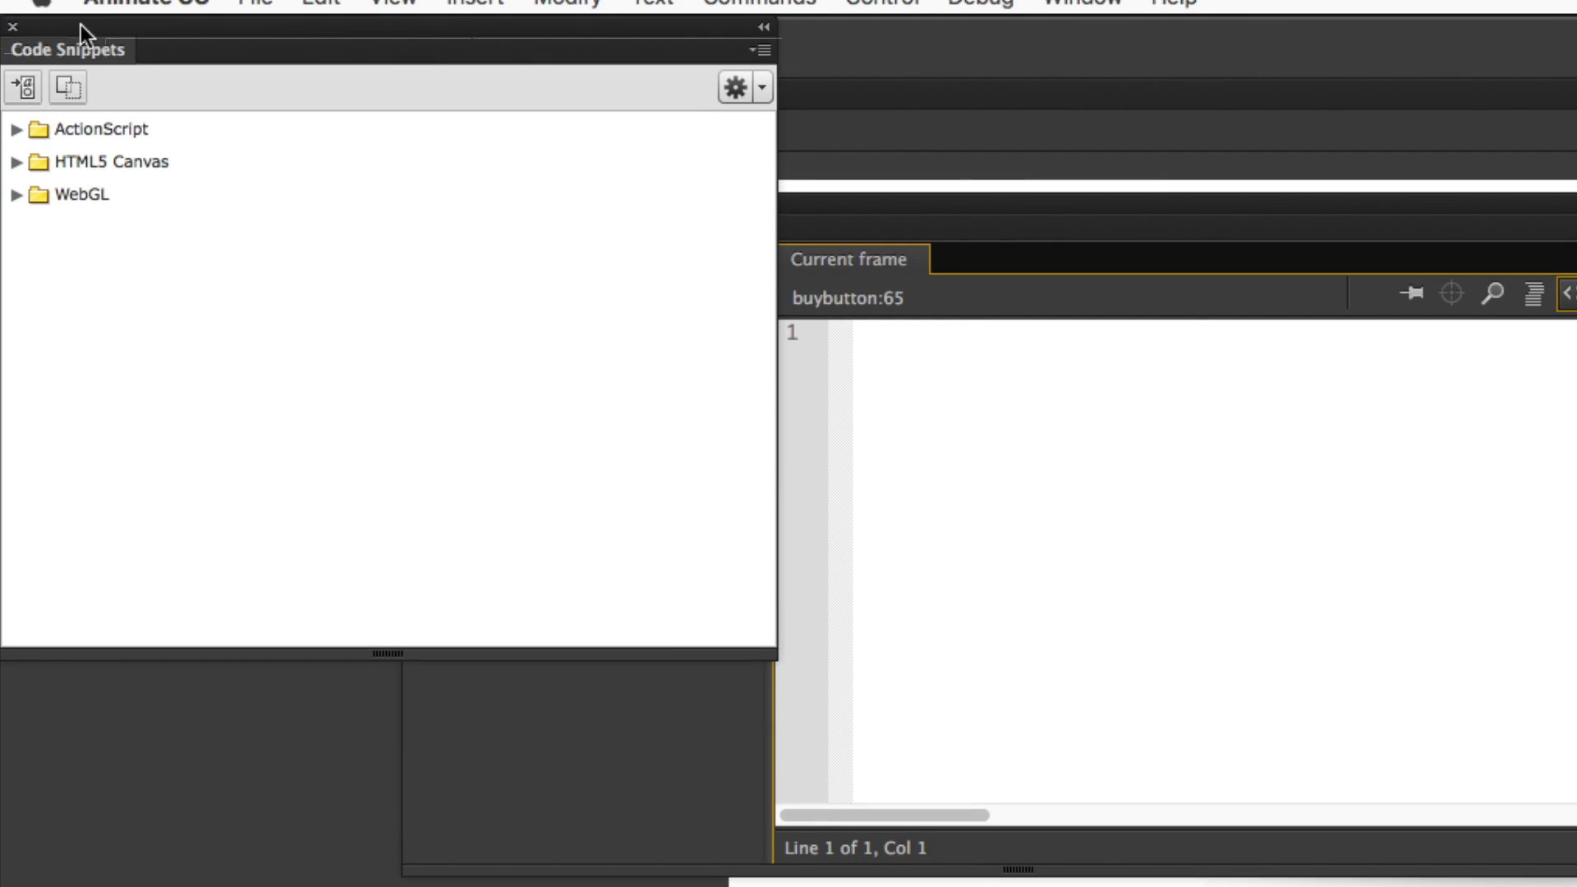
{"action": "left_click_drag", "start_coordinate": [81, 25], "coordinate": [530, 88]}
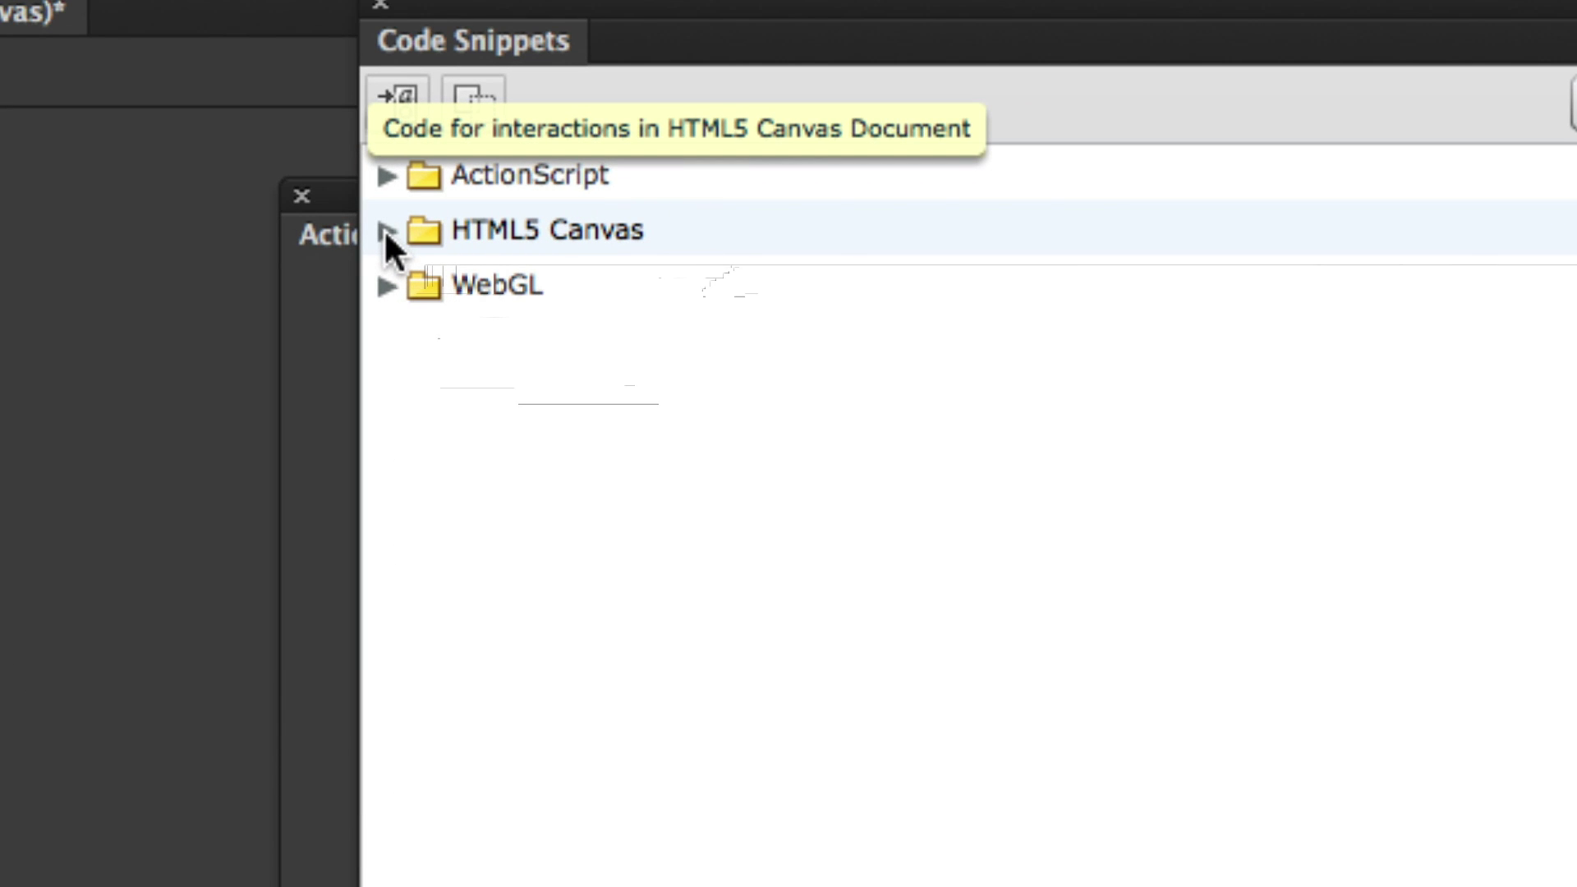
- Insert the HTML5 Canvas > Actions 'Click to Go to Web Page' snippet on frame 65
{"action": "left_click", "coordinate": [384, 231]}
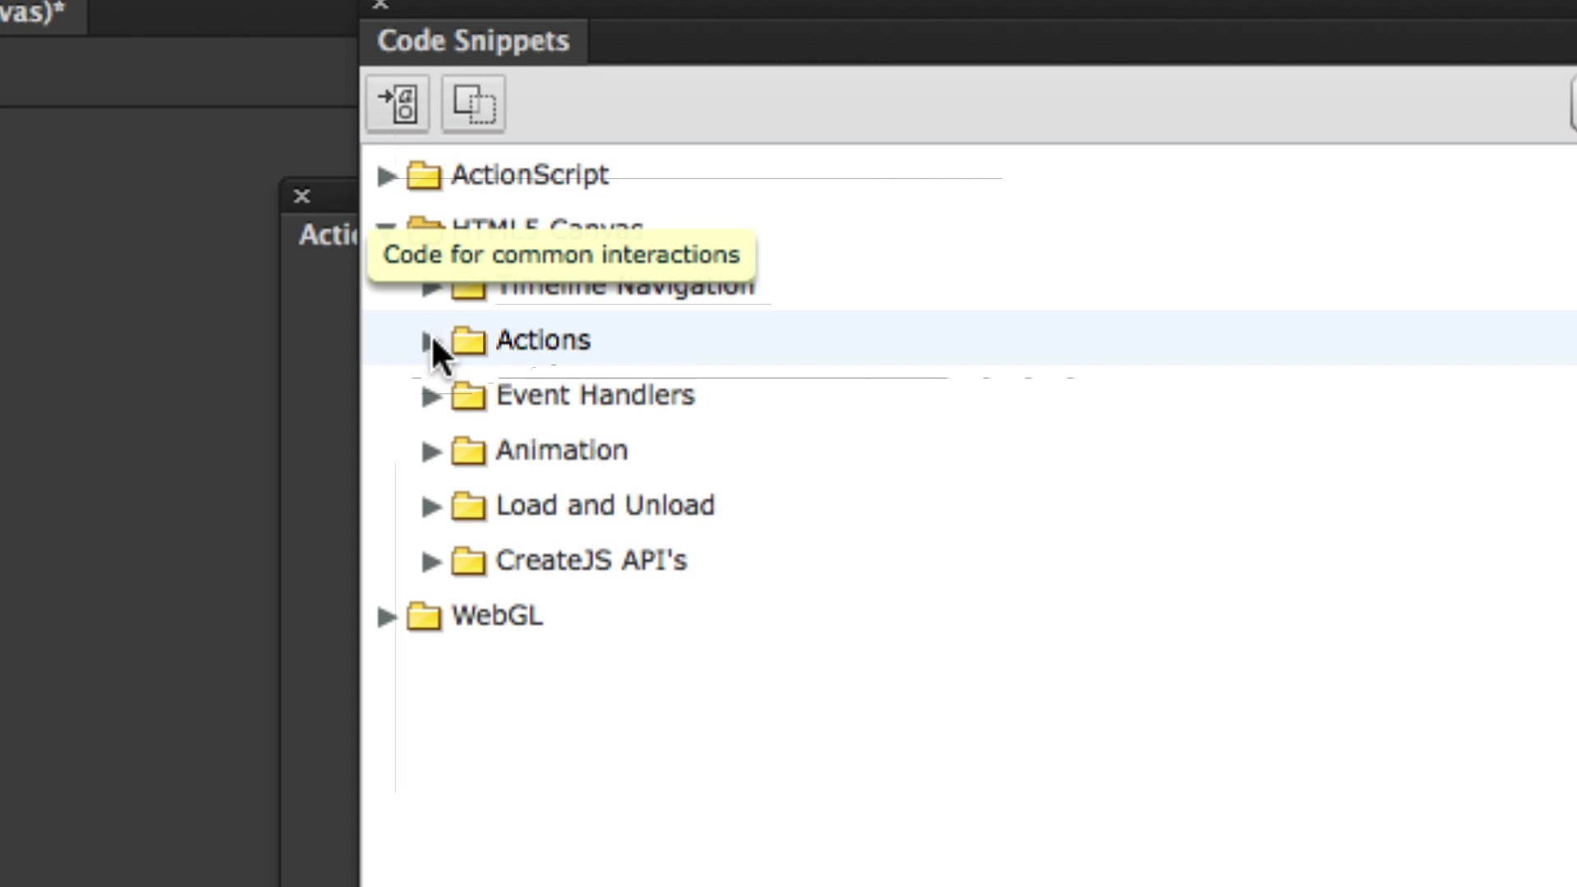
{"action": "left_click", "coordinate": [428, 339]}
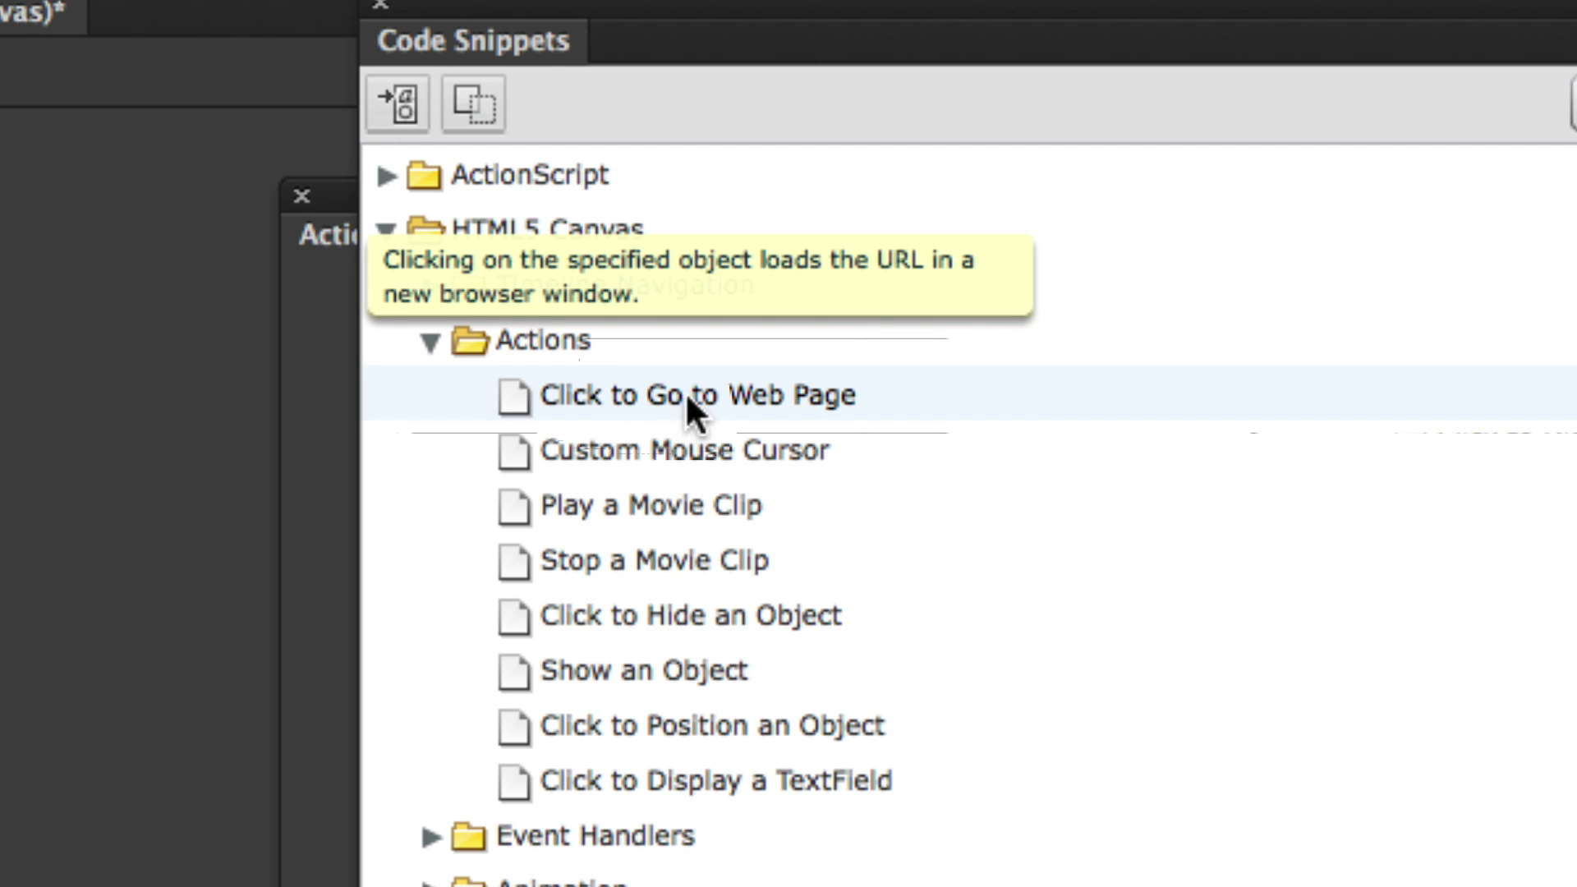
{"action": "double_click", "coordinate": [683, 393]}
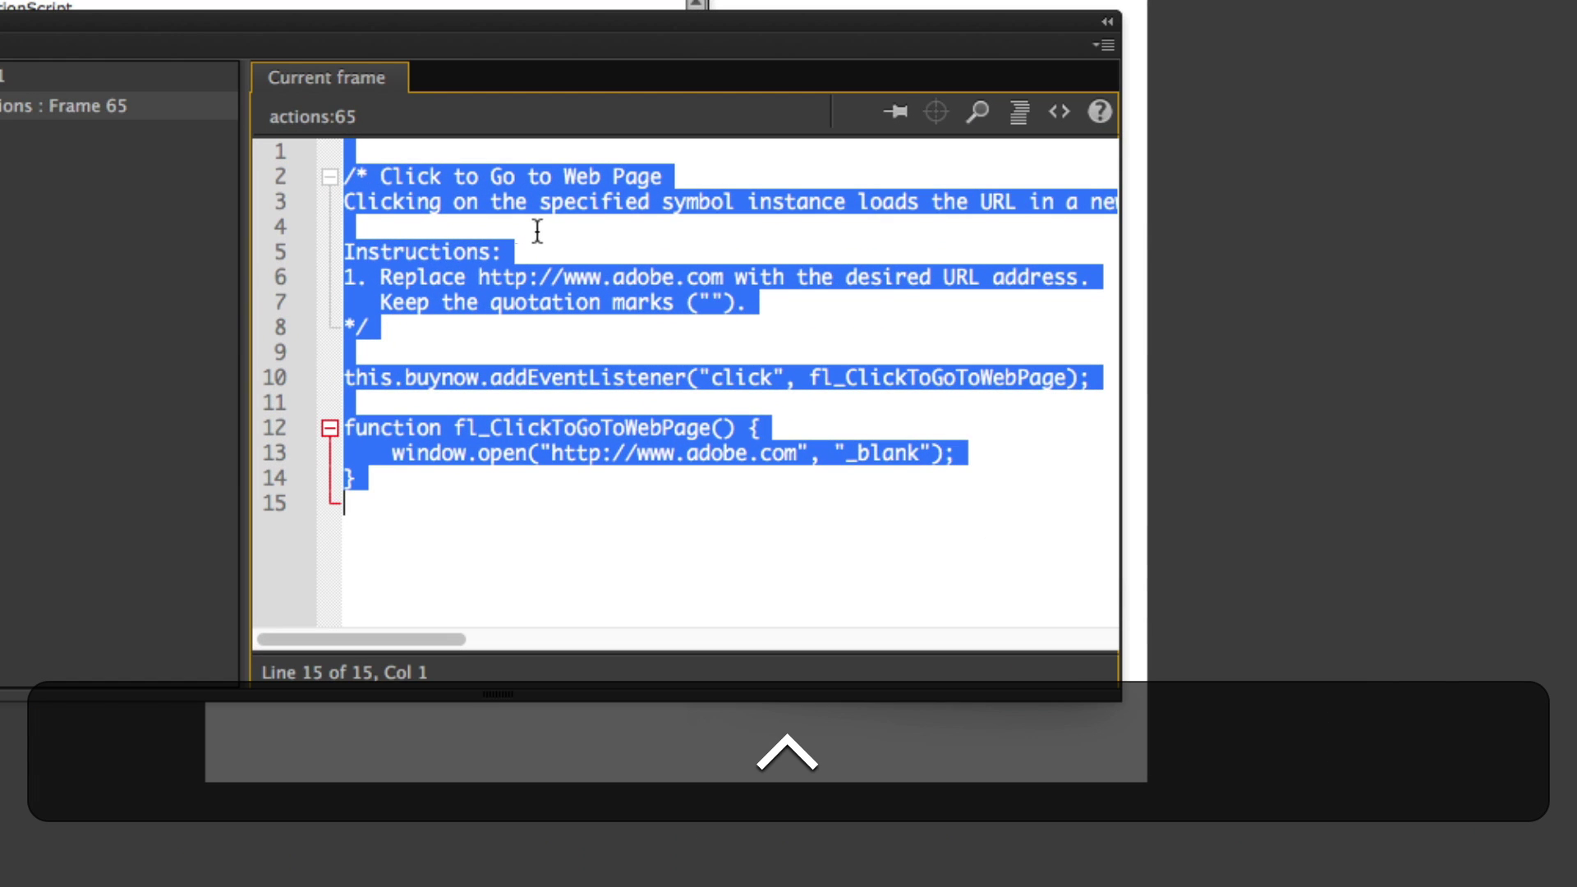
{"action": "left_click", "coordinate": [537, 231]}
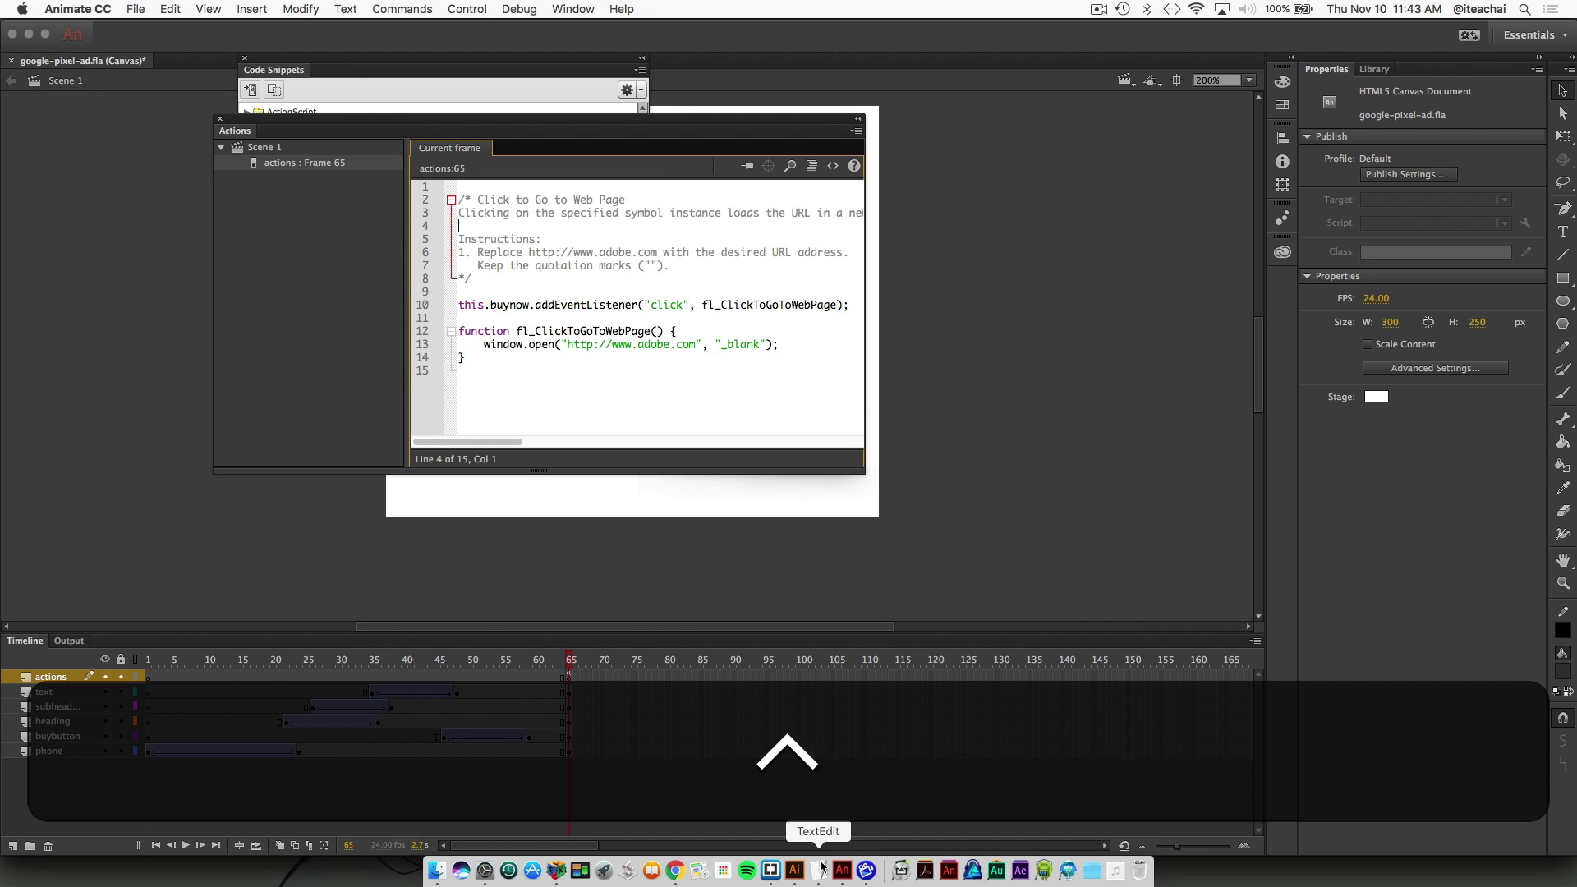
{"action": "left_click", "coordinate": [820, 866]}
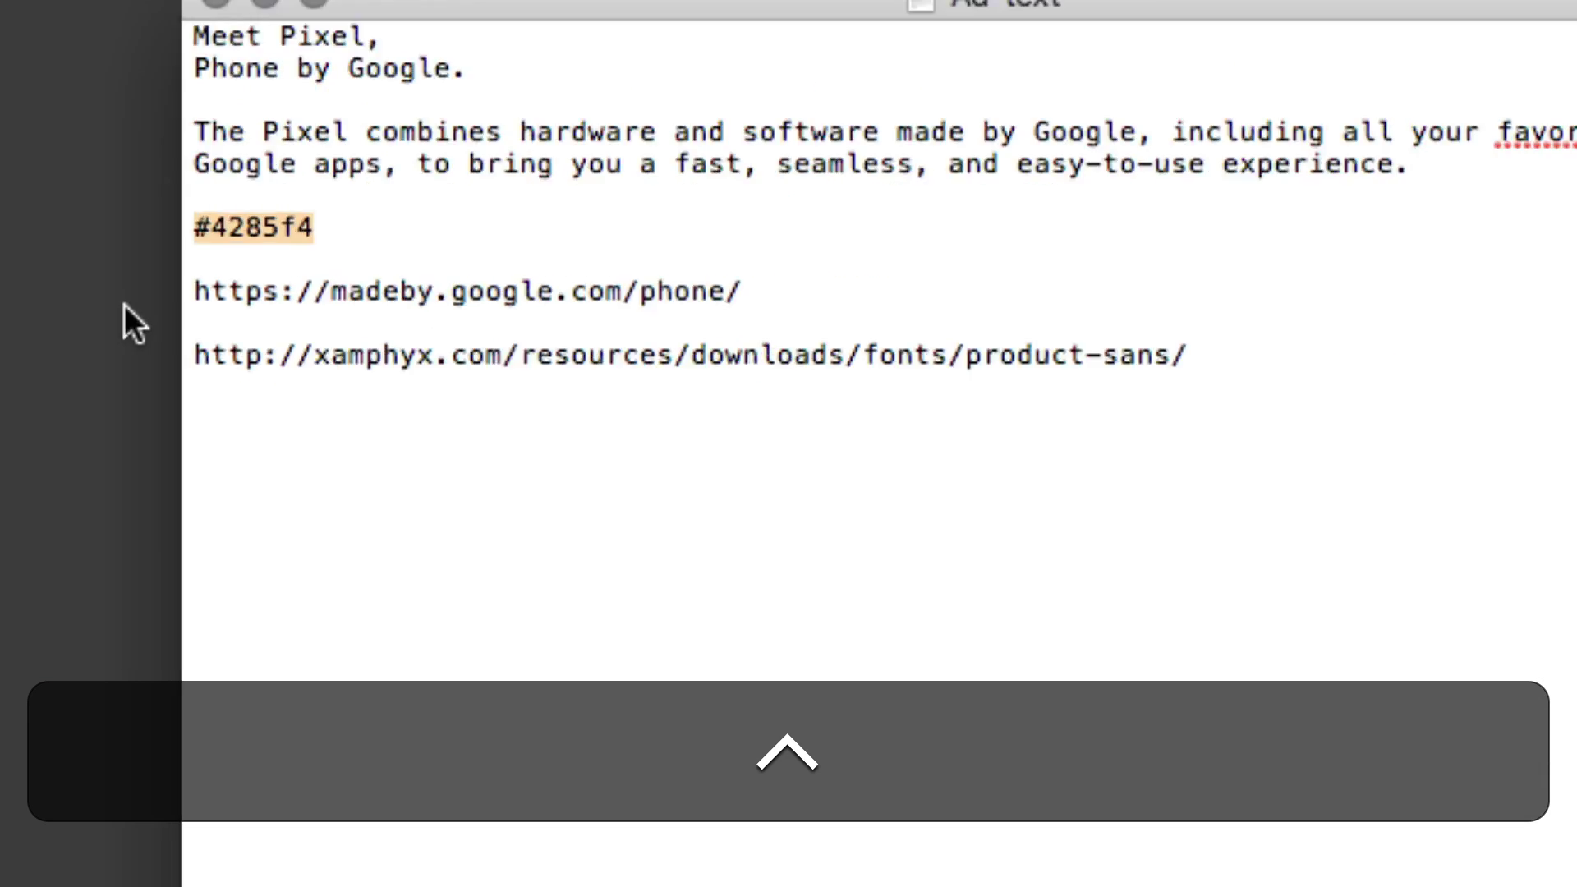
- Copy the madeby.google.com/phone address from the Ad text notes and return to Animate
{"action": "left_click_drag", "start_coordinate": [723, 290], "coordinate": [213, 284]}
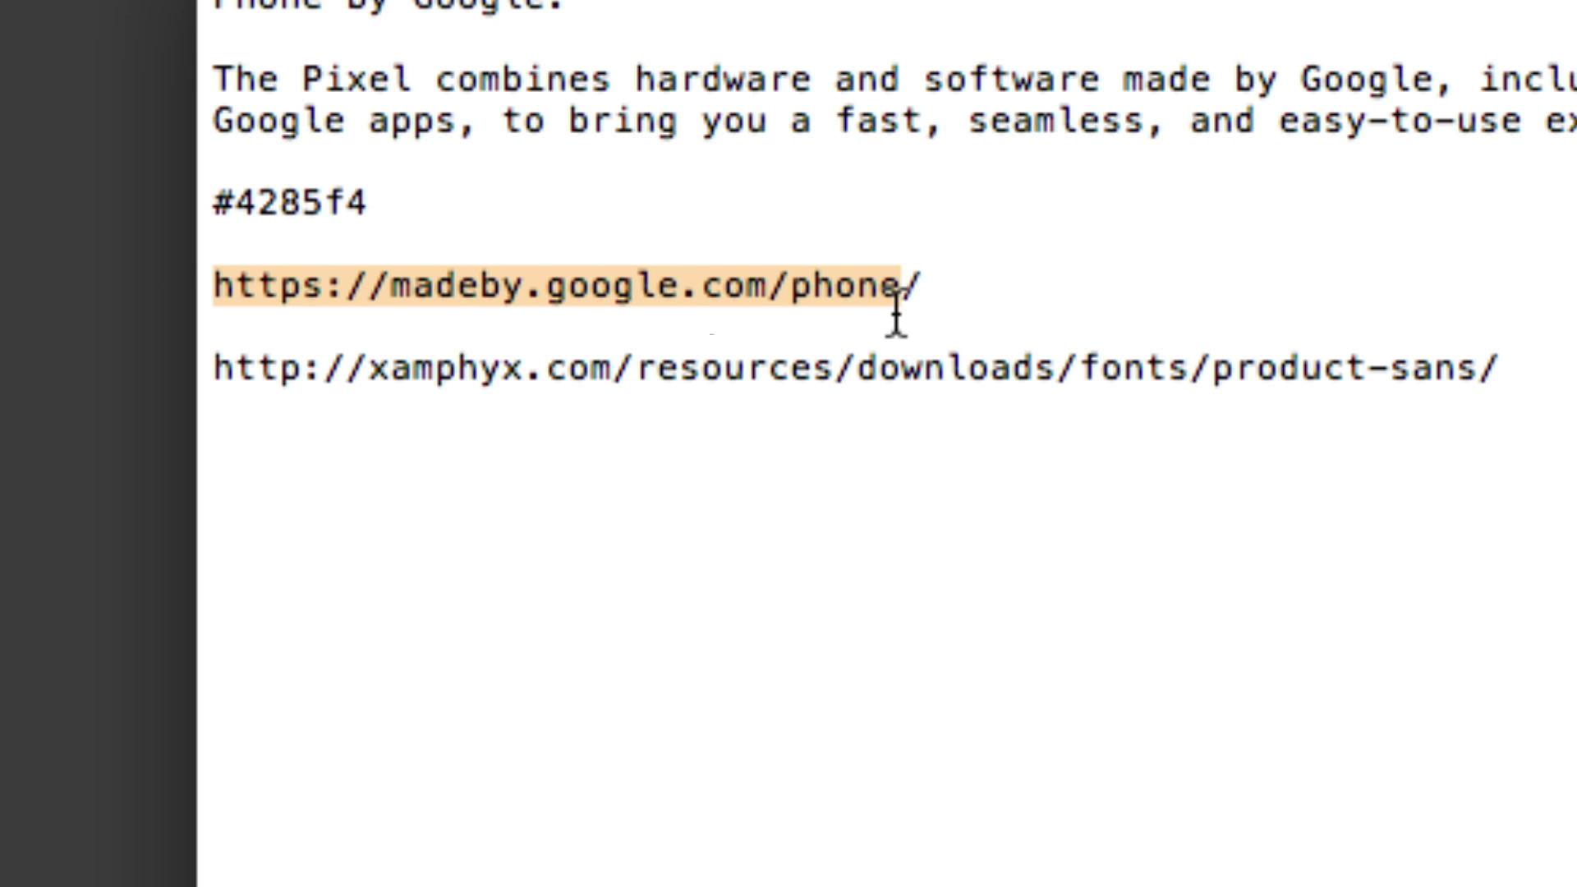
{"action": "key", "text": "super+c"}
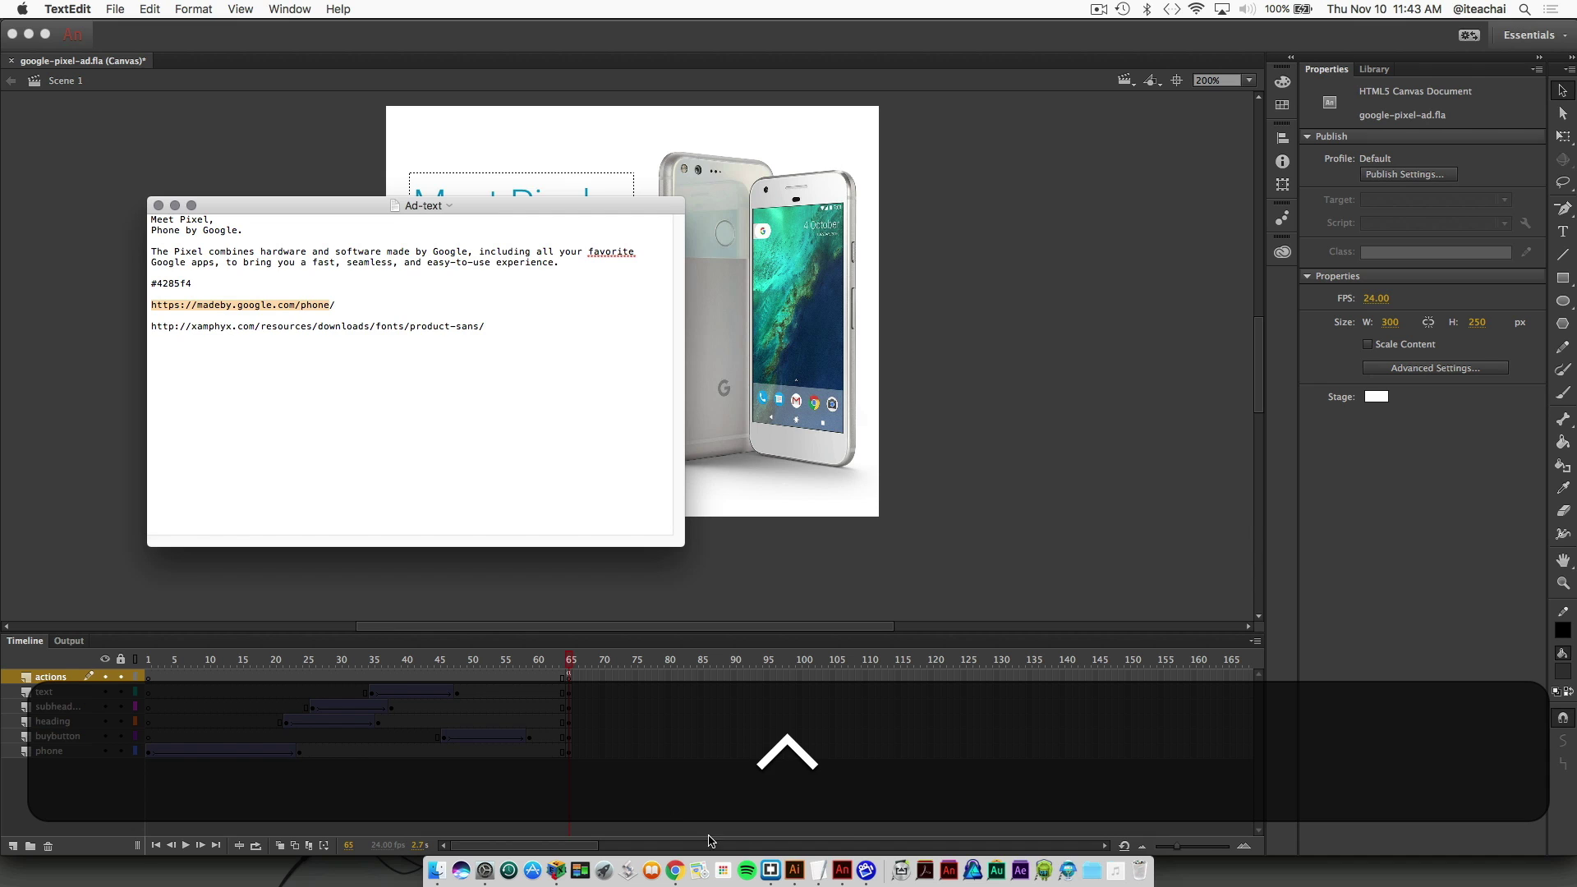
{"action": "left_click", "coordinate": [842, 870]}
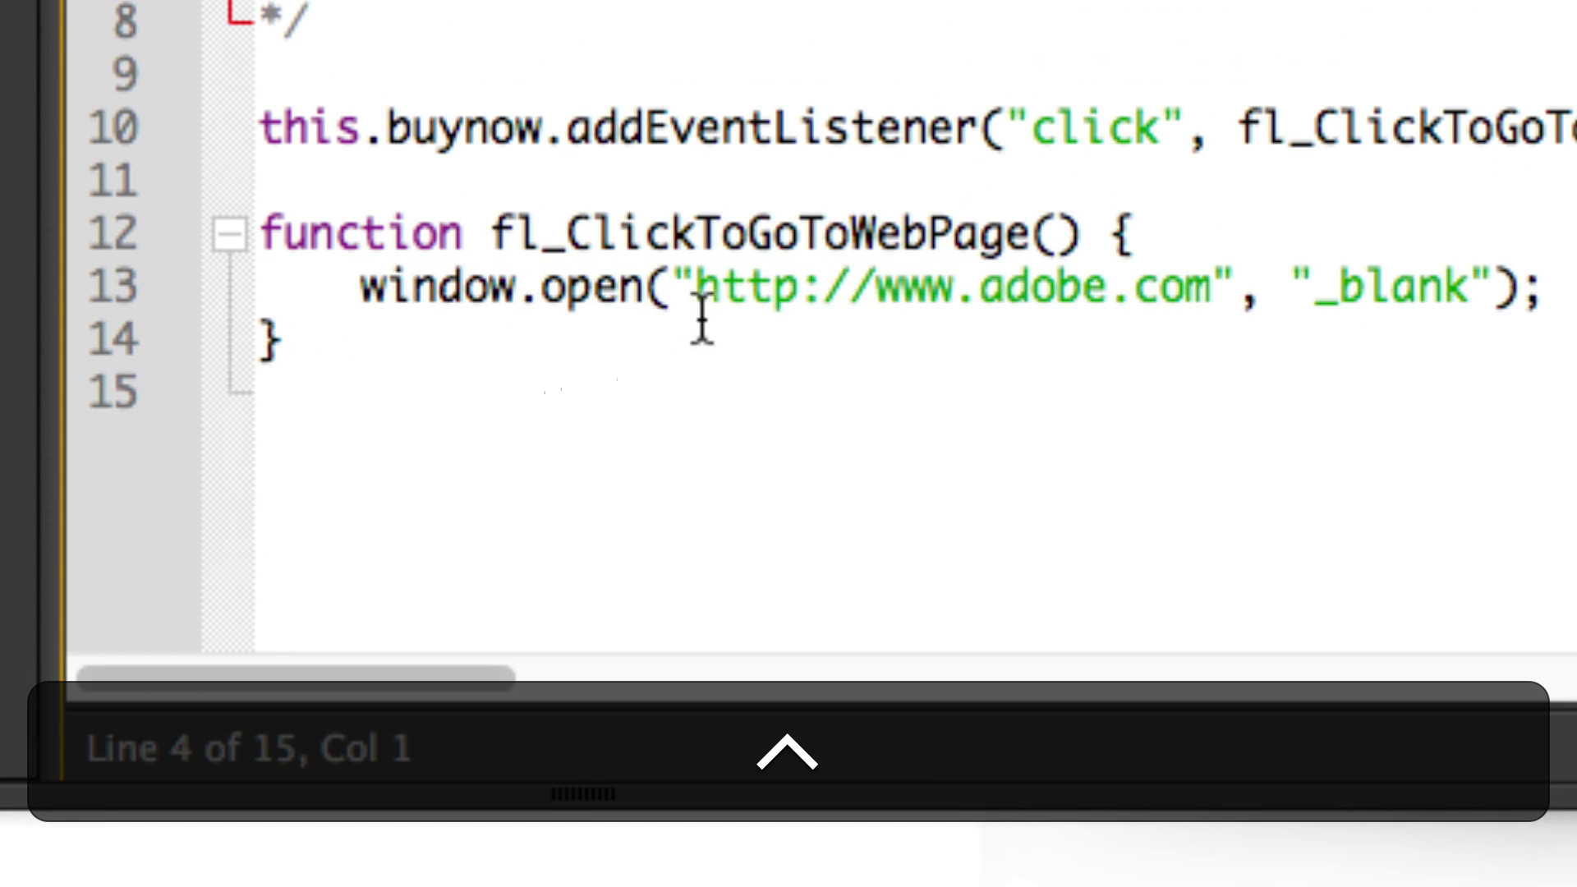
{"action": "left_click_drag", "start_coordinate": [698, 287], "coordinate": [1203, 297]}
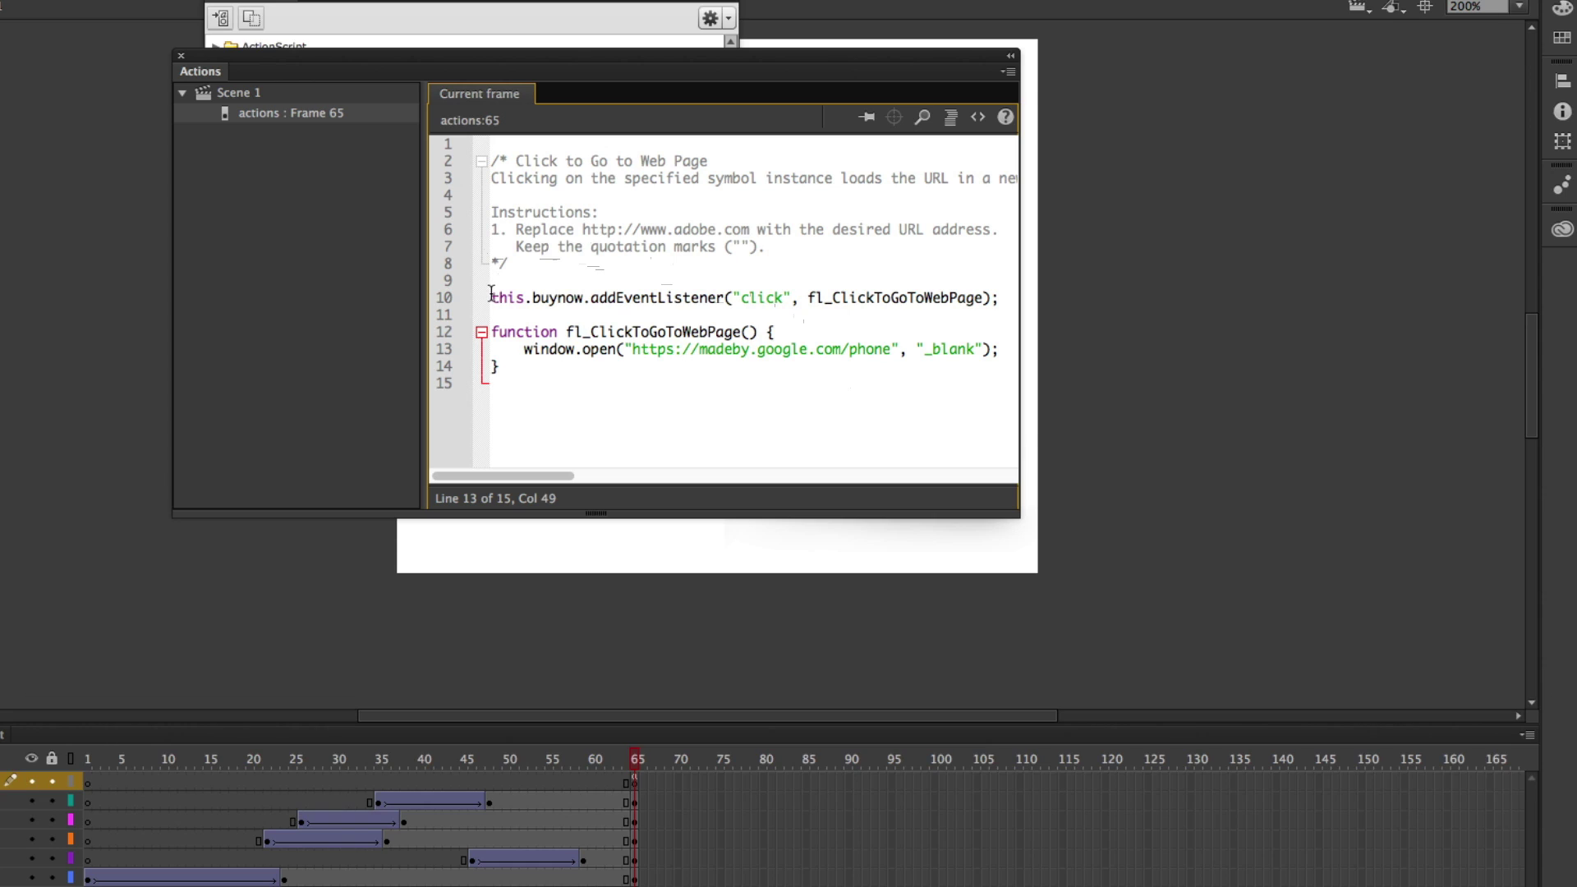
{"action": "left_click_drag", "start_coordinate": [491, 294], "coordinate": [471, 145]}
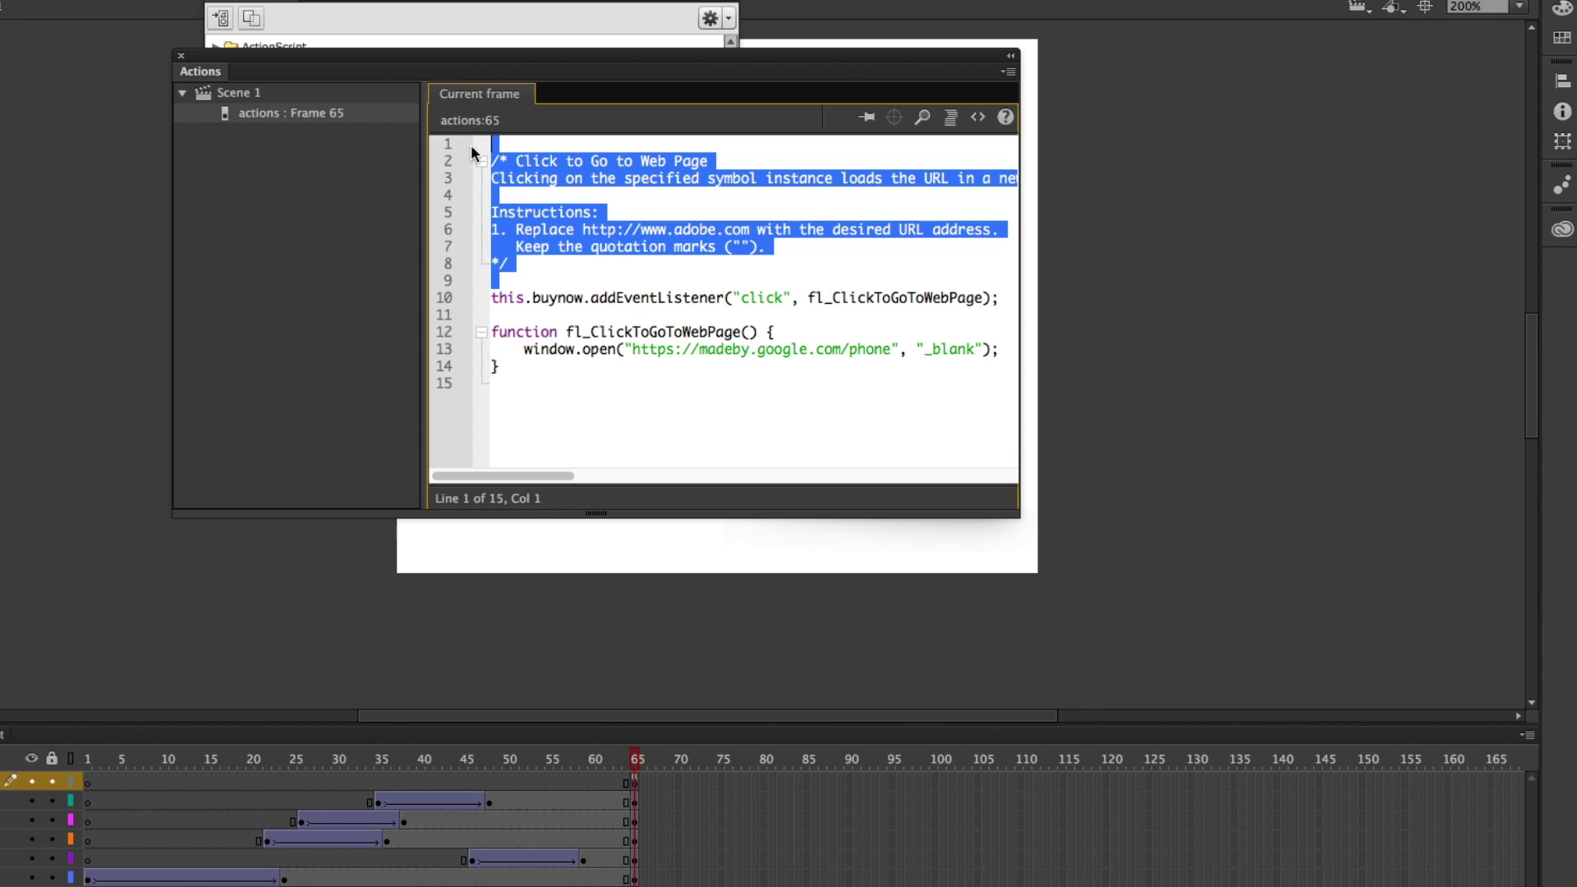
{"action": "key", "text": "BackSpace"}
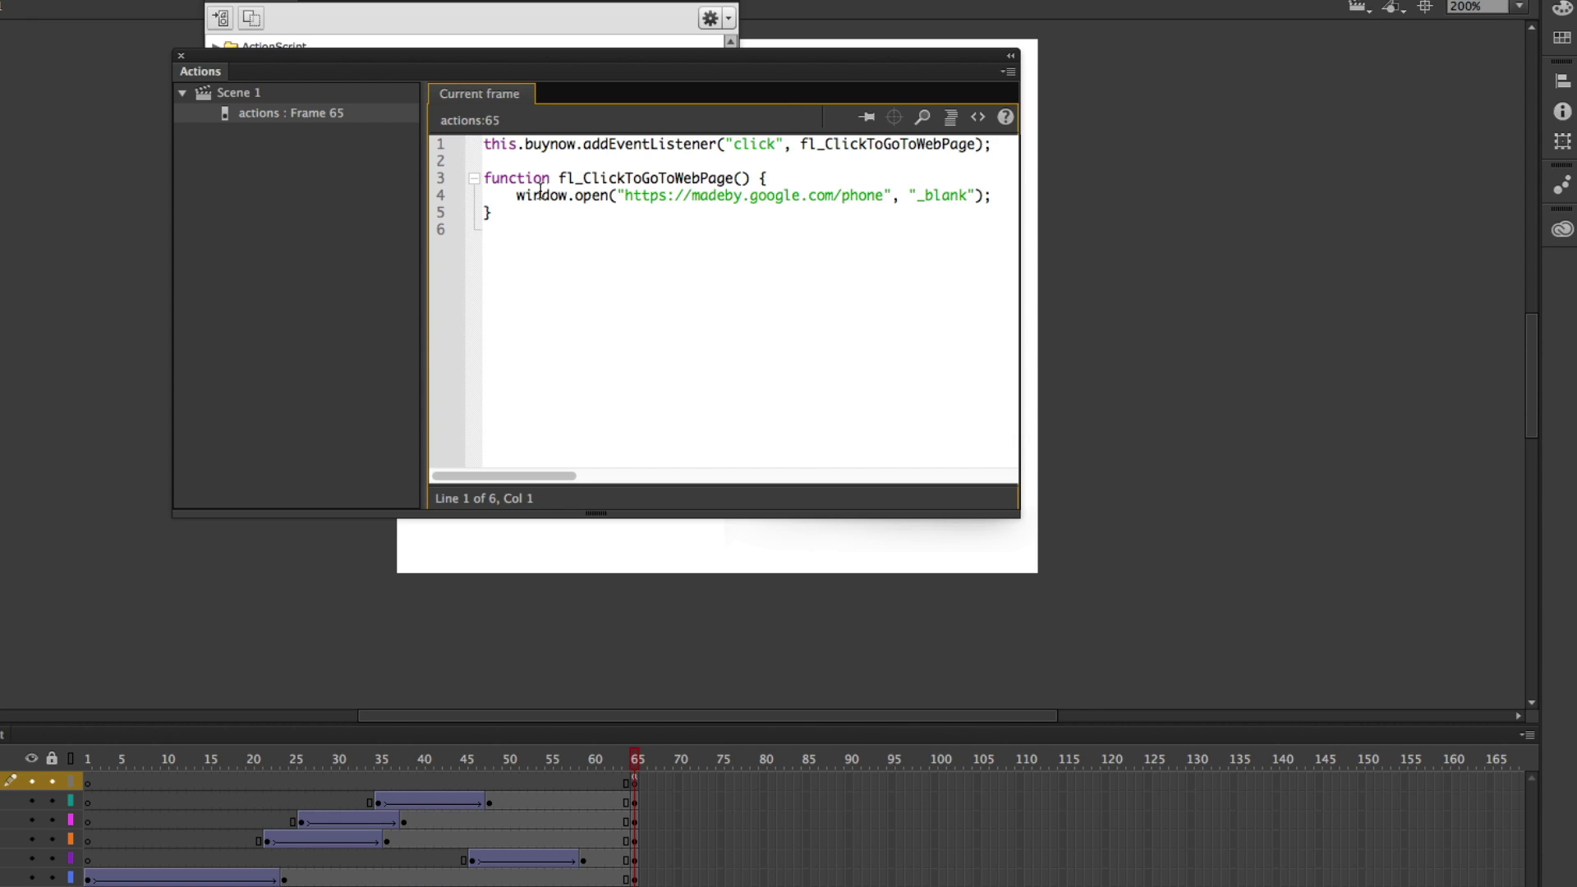
- Move the Actions panel aside and close it
{"action": "left_click_drag", "start_coordinate": [586, 64], "coordinate": [670, 111]}
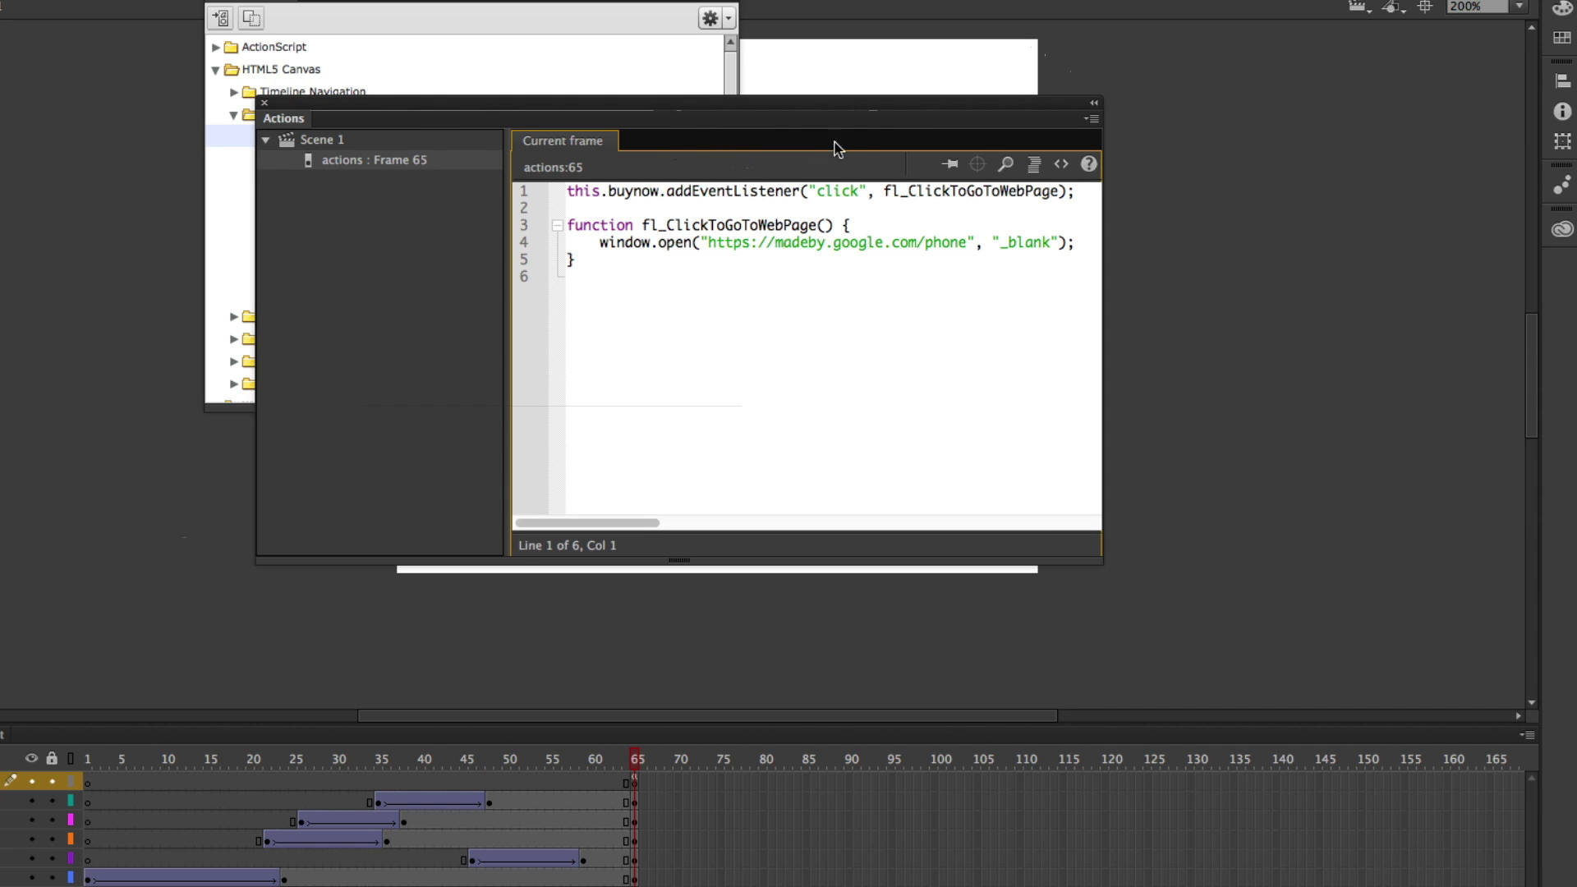
{"action": "key", "text": "ctrl"}
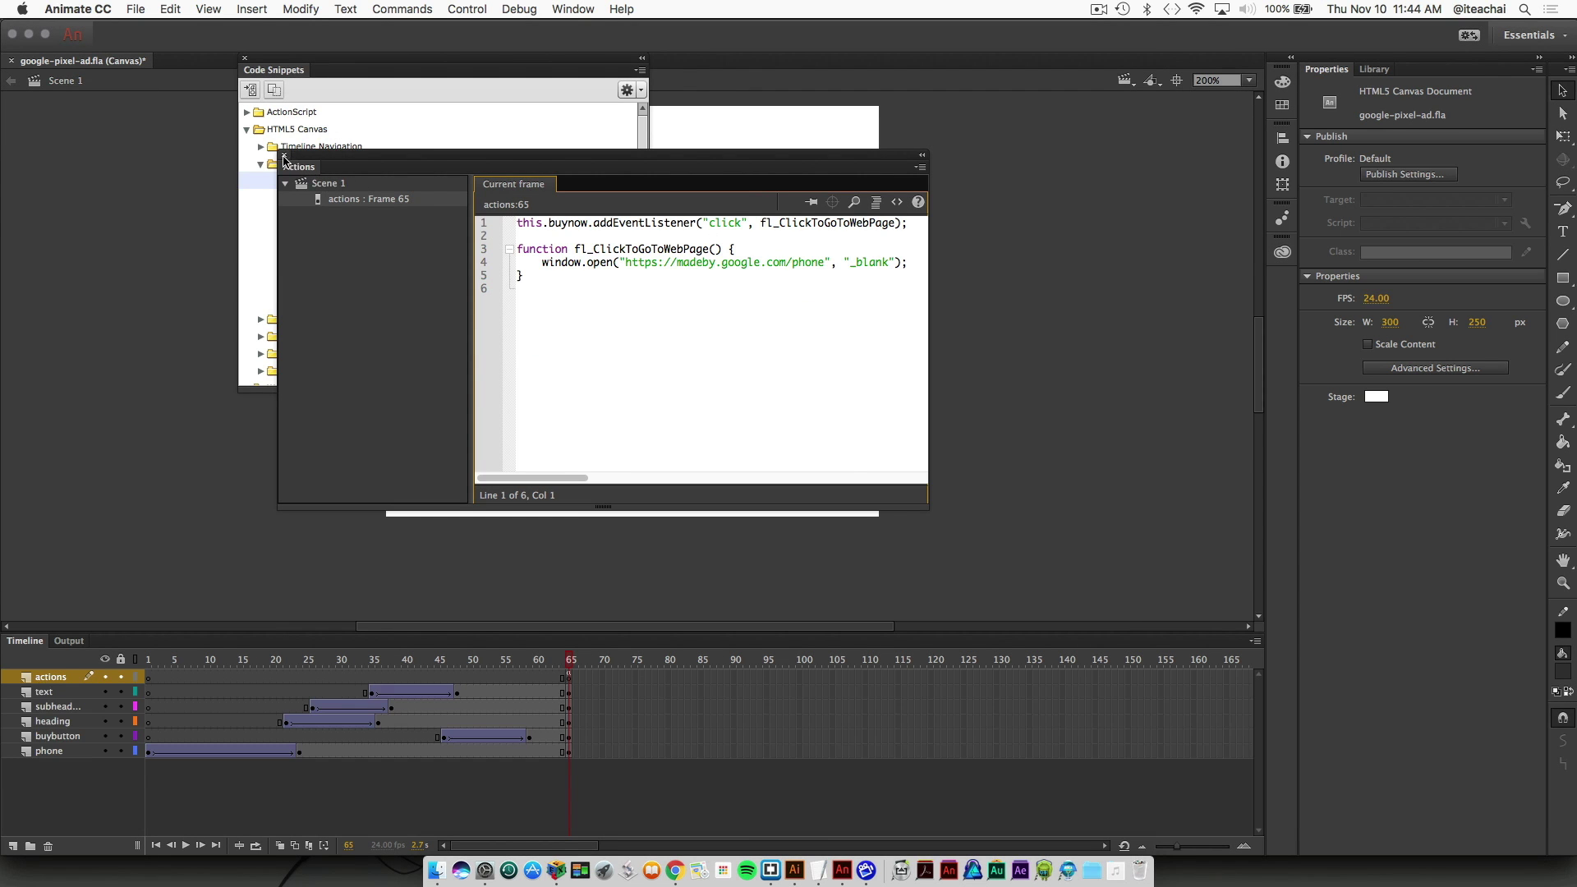
{"action": "left_click", "coordinate": [284, 154]}
- Close Code Snippets, save, and test in the browser that BUY NOW opens the Pixel page
{"action": "left_click", "coordinate": [245, 59]}
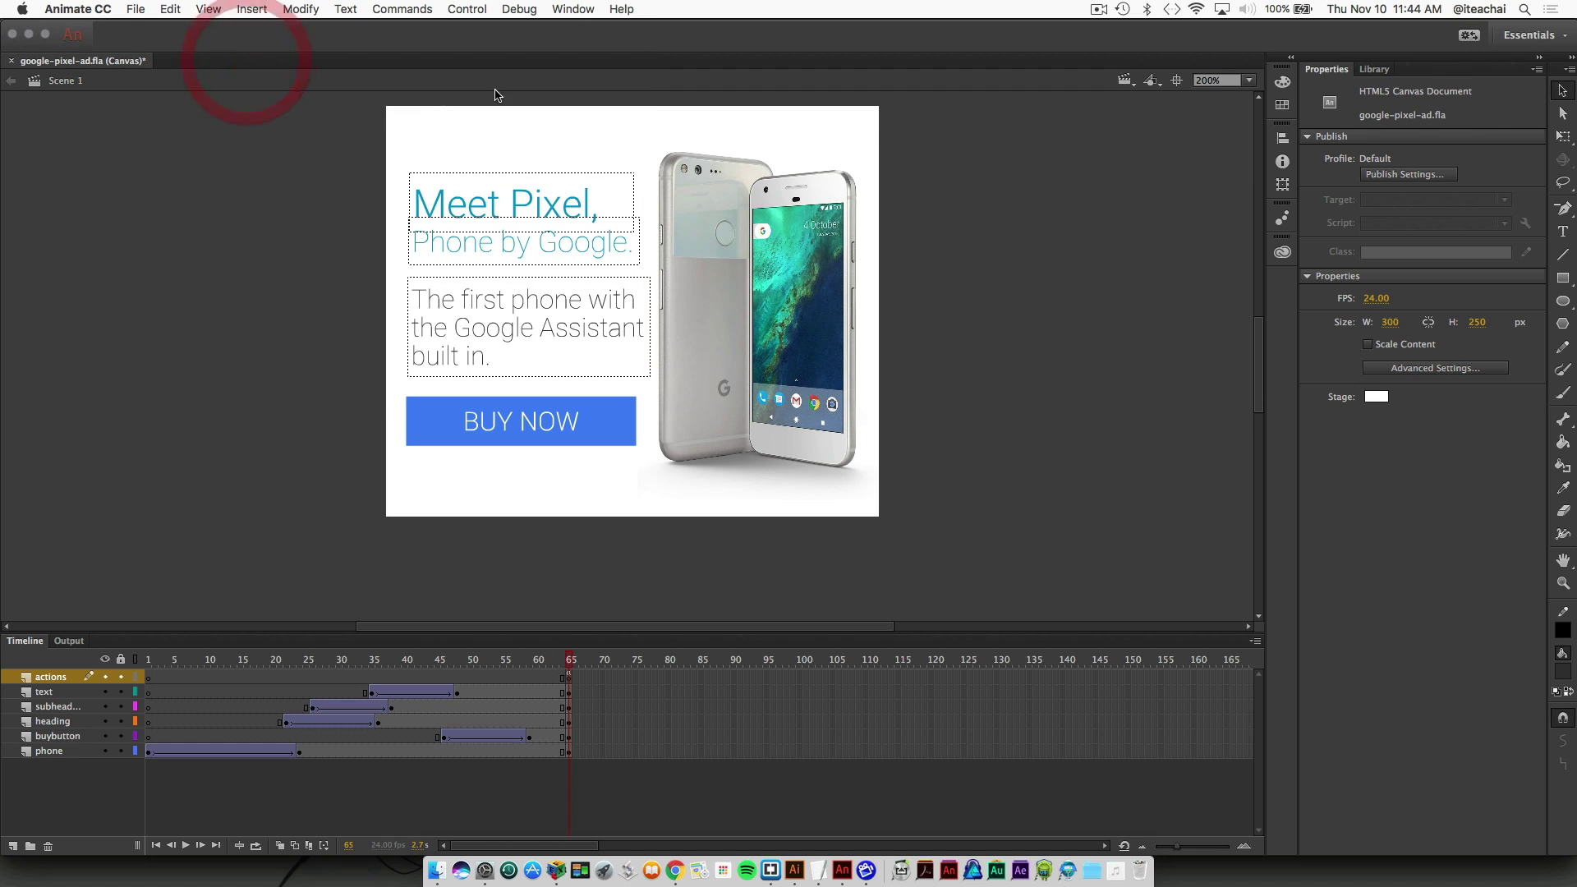
{"action": "key", "text": "super+s"}
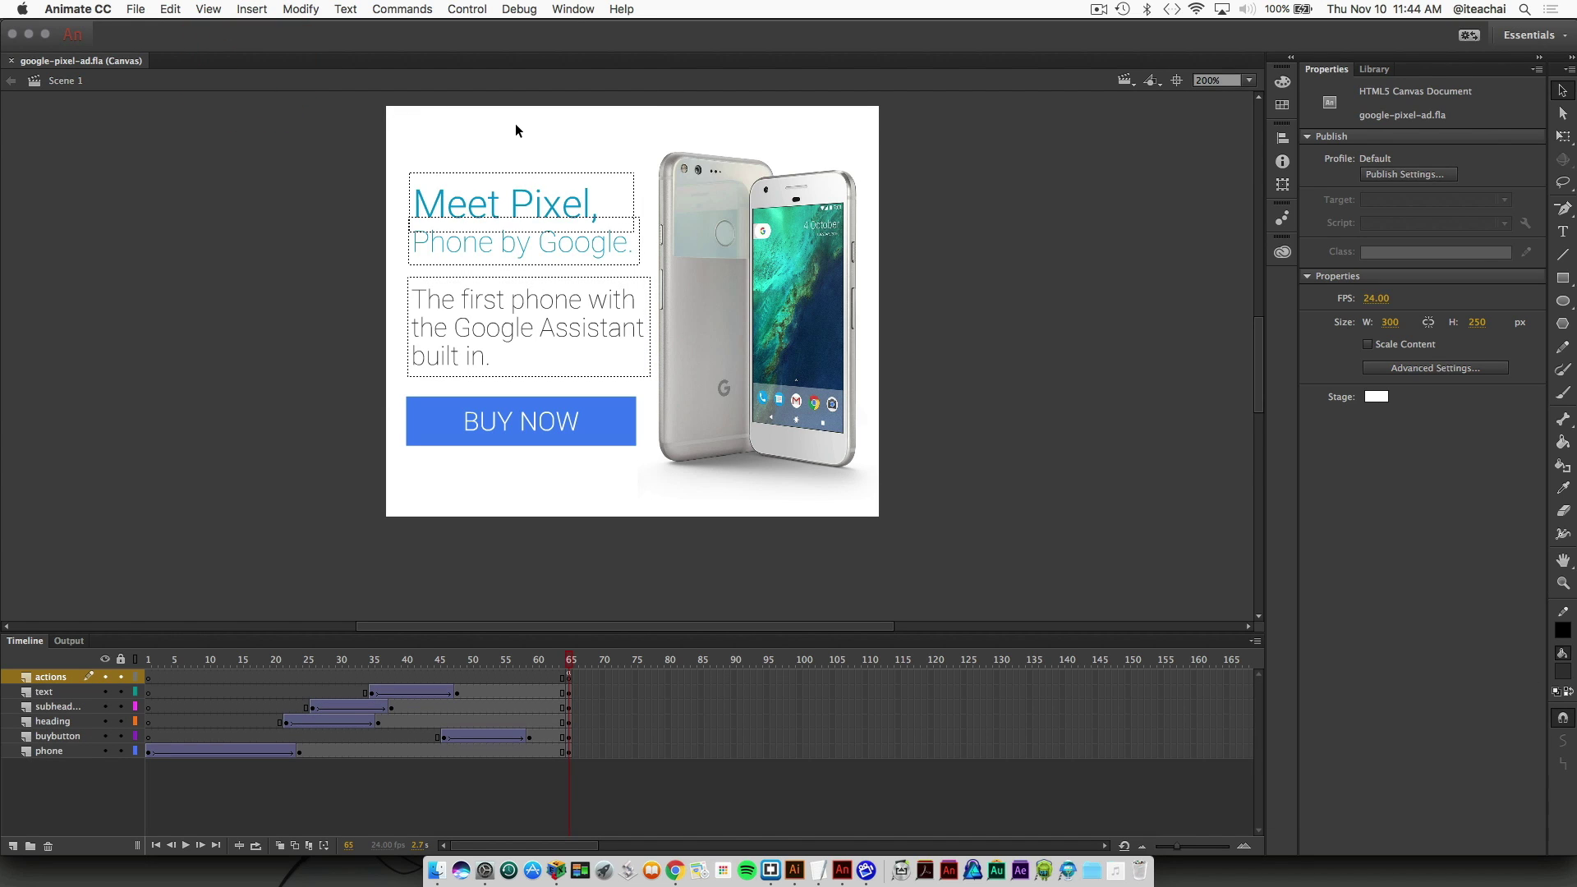
{"action": "key", "text": "super"}
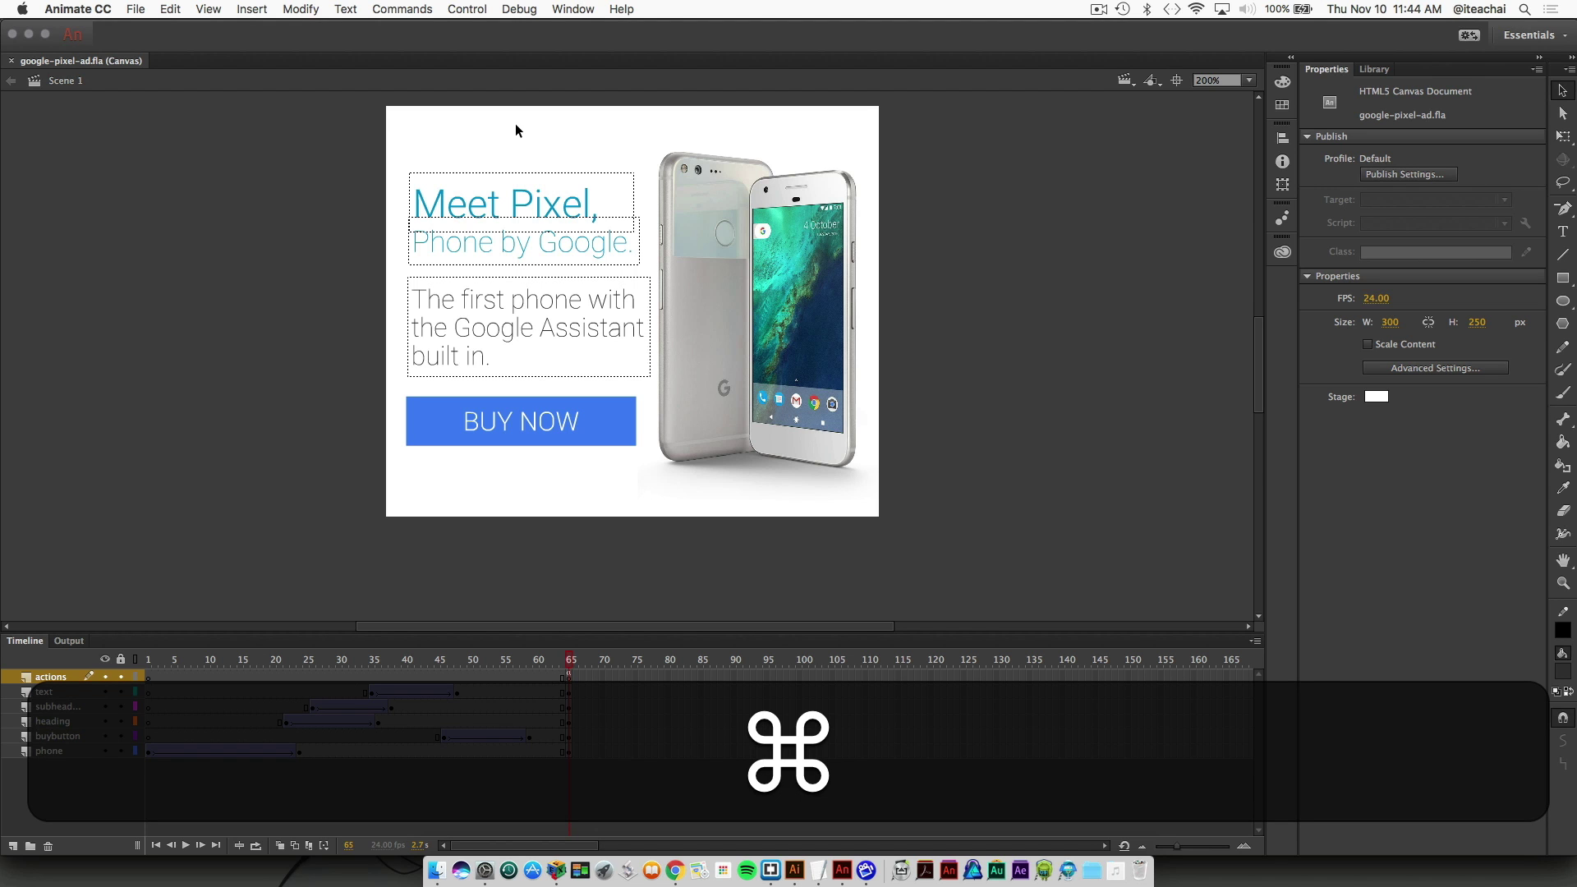
{"action": "key", "text": "super+Return"}
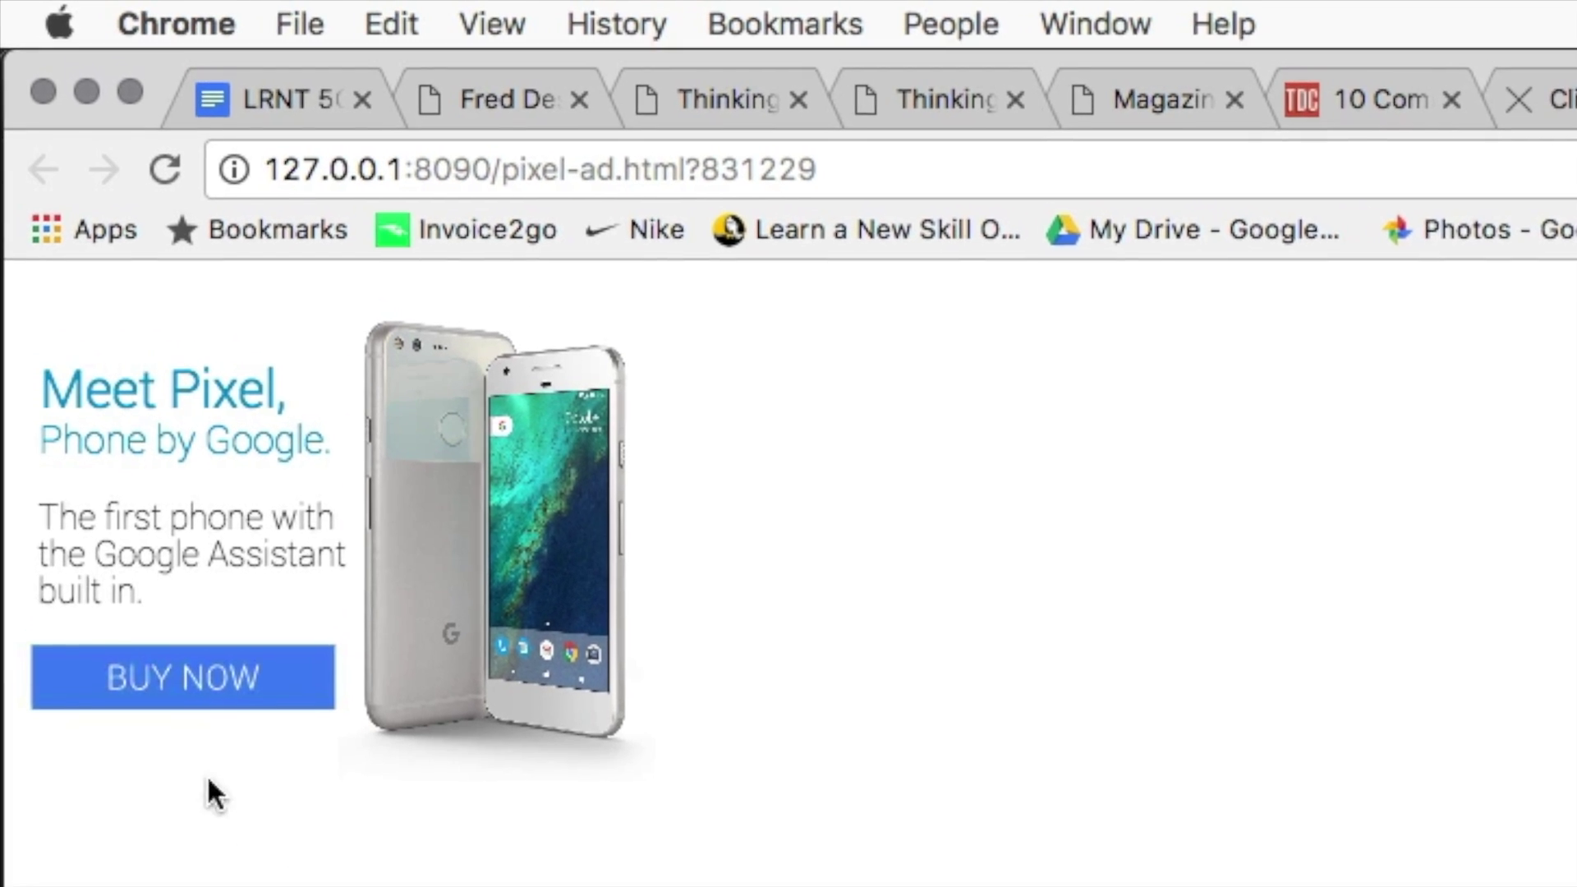
{"action": "left_click", "coordinate": [189, 682]}
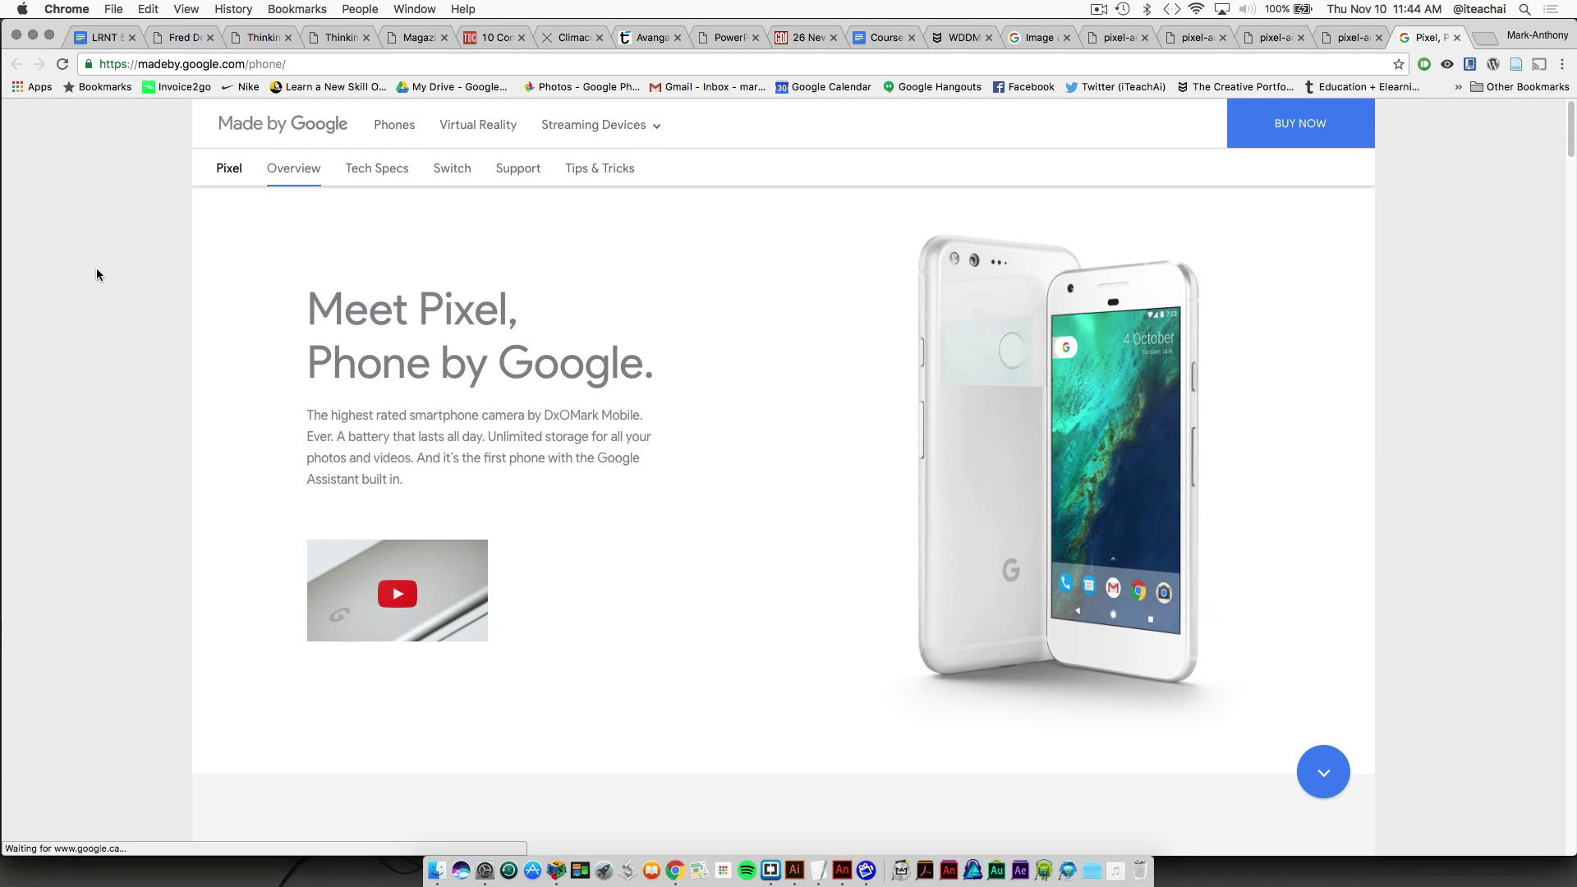